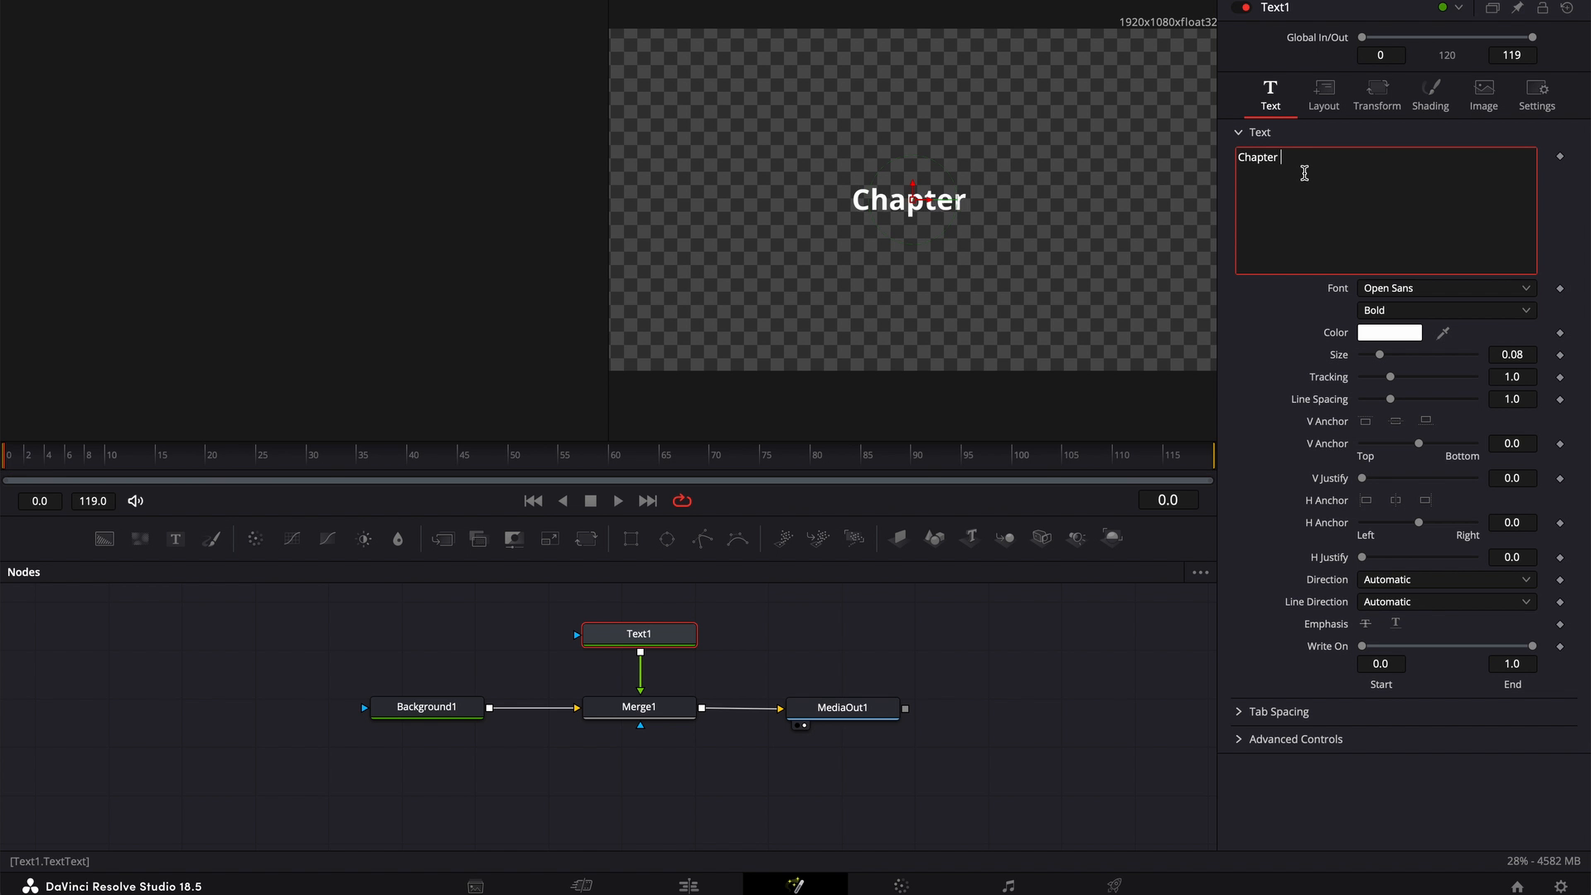
Complete the title text as Chapter Titles, enlarge it to size 0.1614, and add a Transform node
{"action": "type", "text": "Titles"}
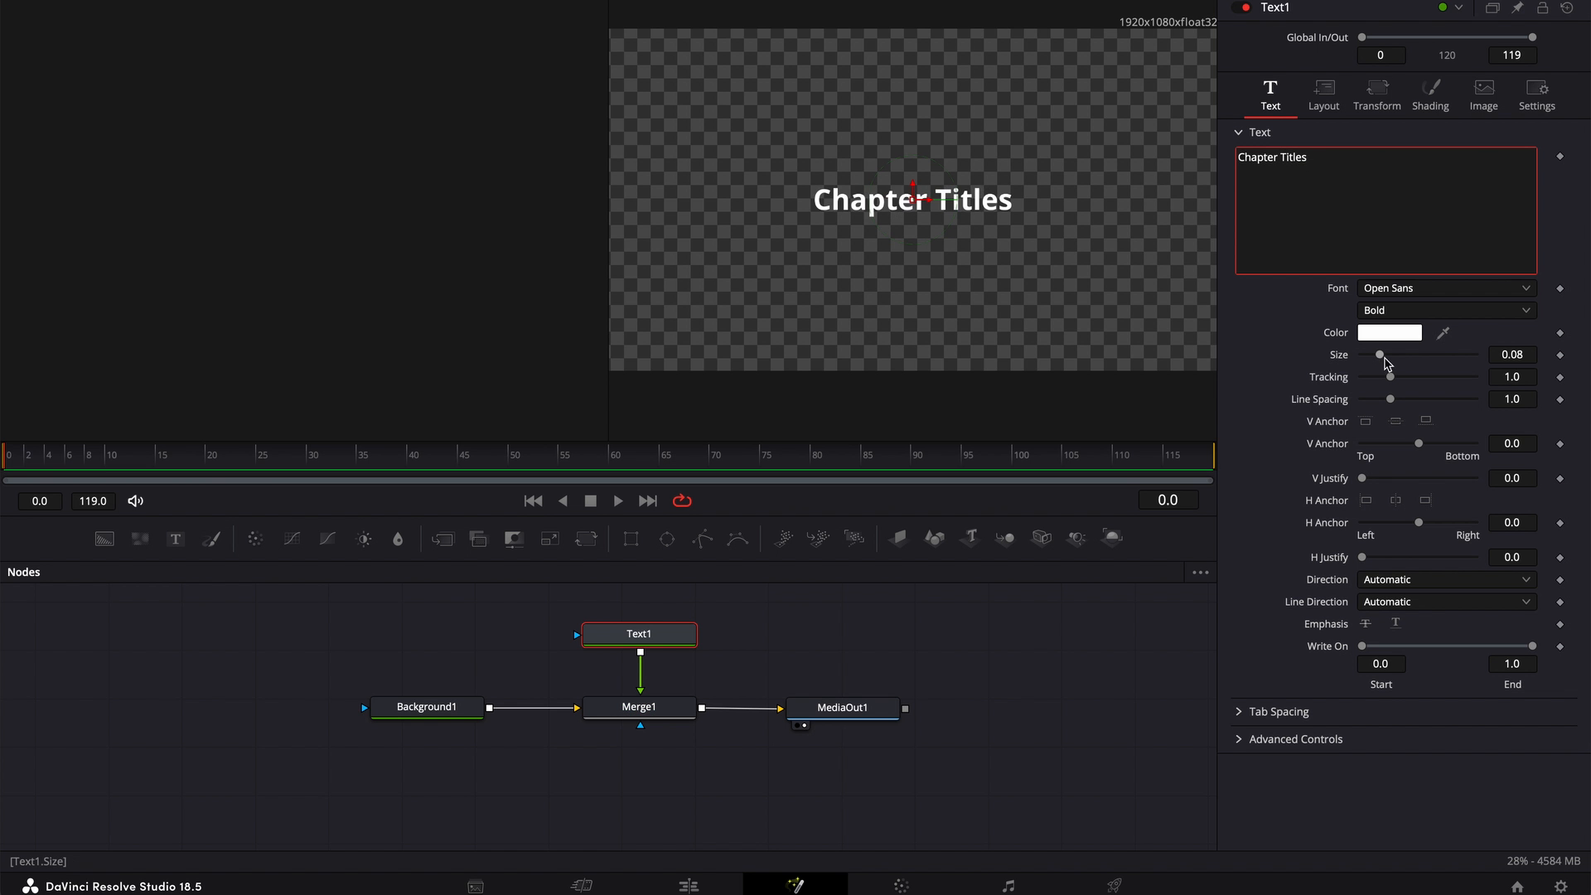
{"action": "left_click_drag", "start_coordinate": [1381, 358], "coordinate": [1400, 362]}
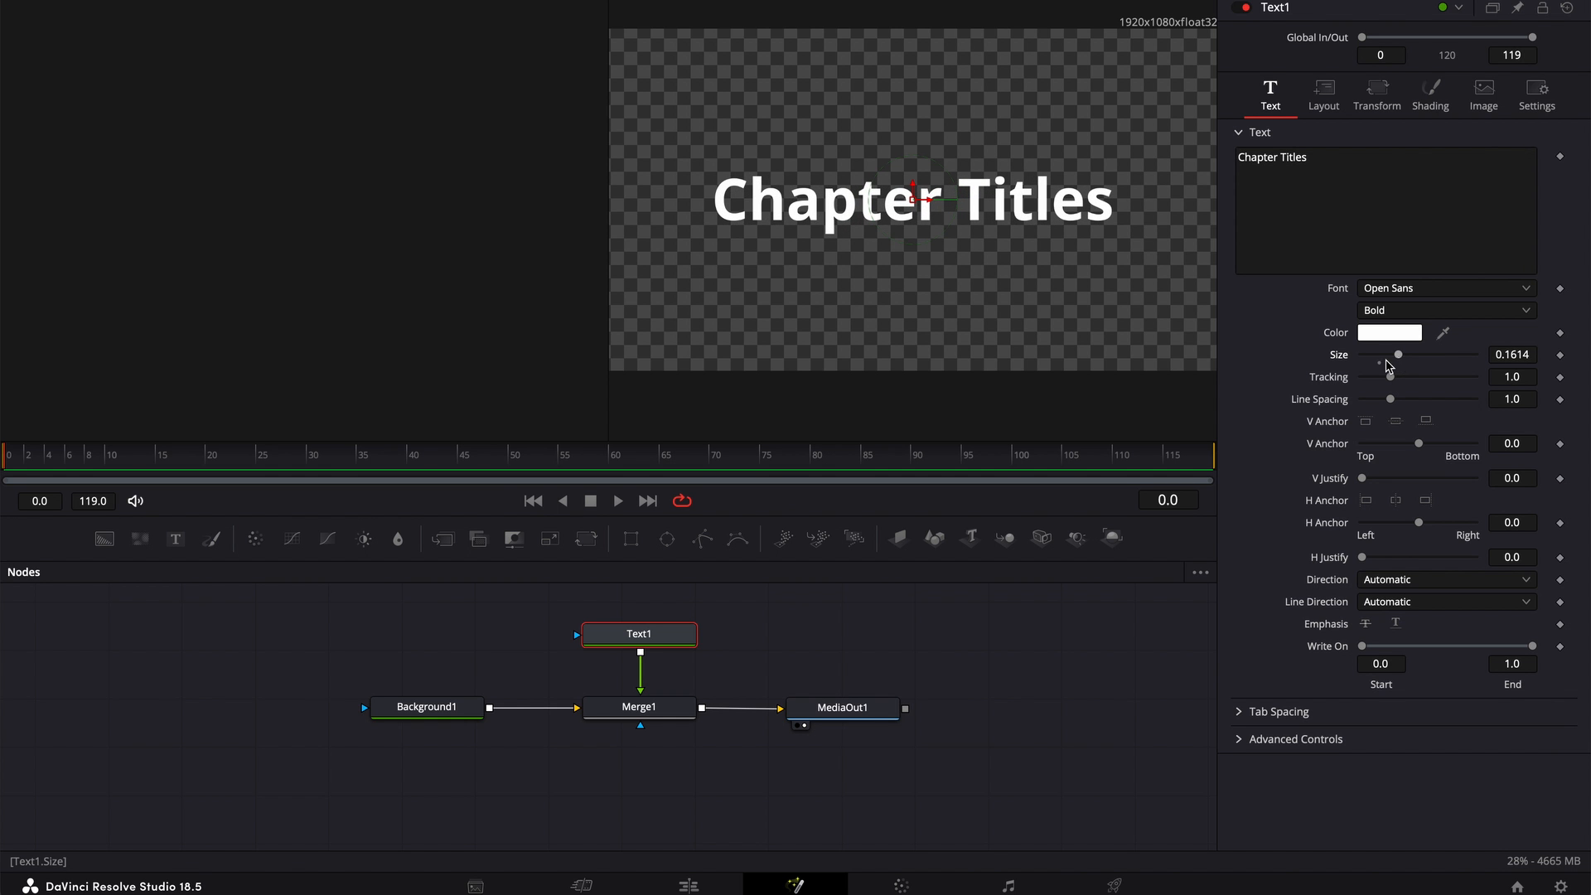
{"action": "left_click", "coordinate": [586, 539]}
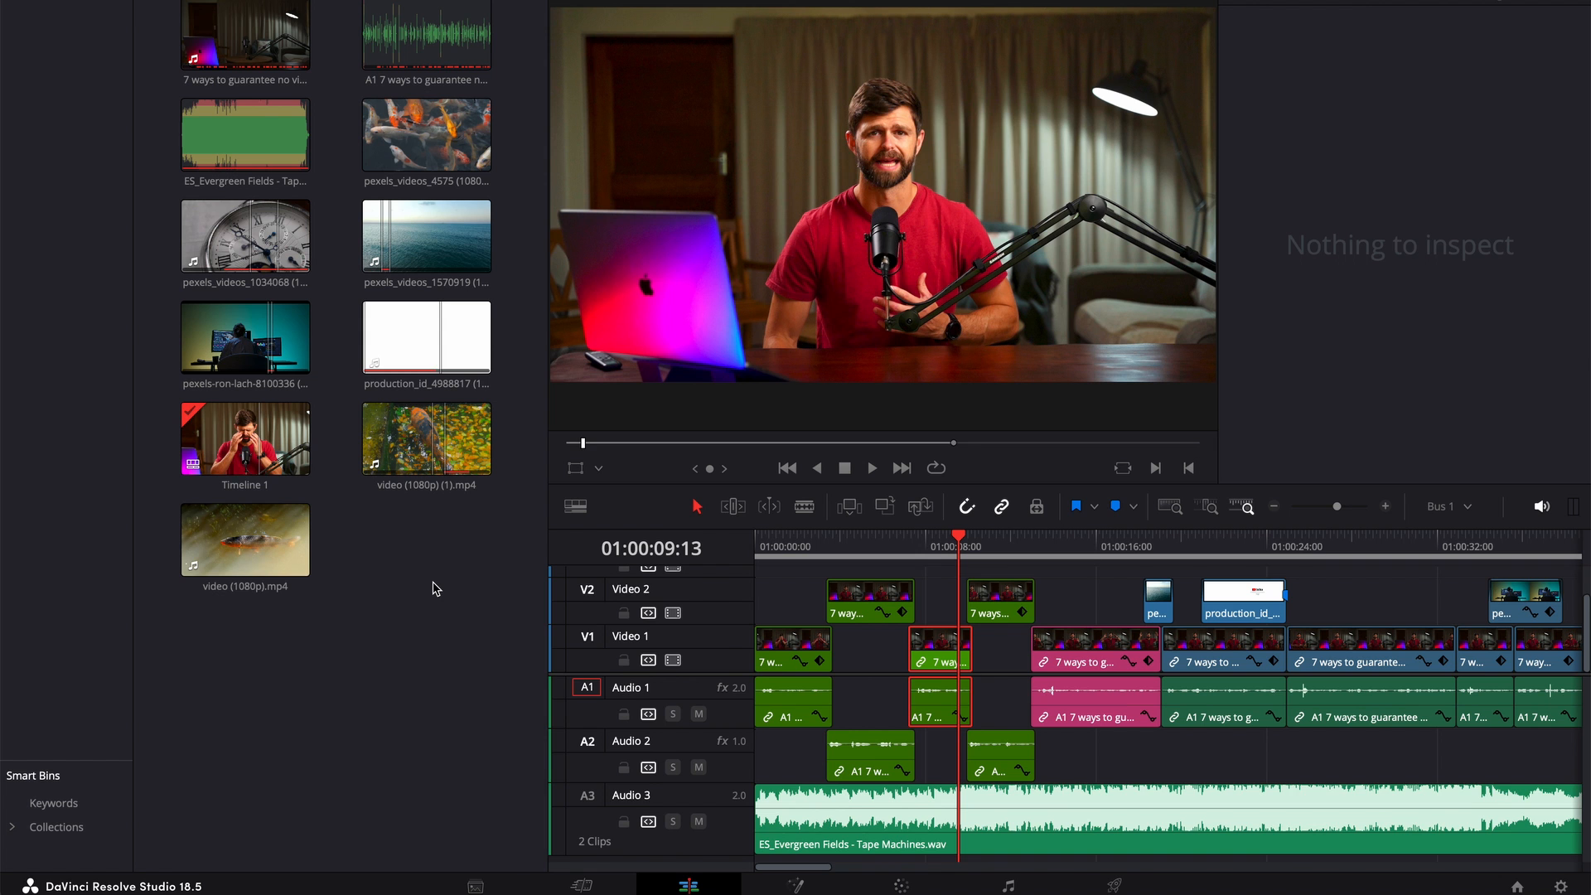
Create a new Fusion composition in the media pool named YouTube Chapter Title with a frame rate of 24
{"action": "right_click", "coordinate": [436, 589]}
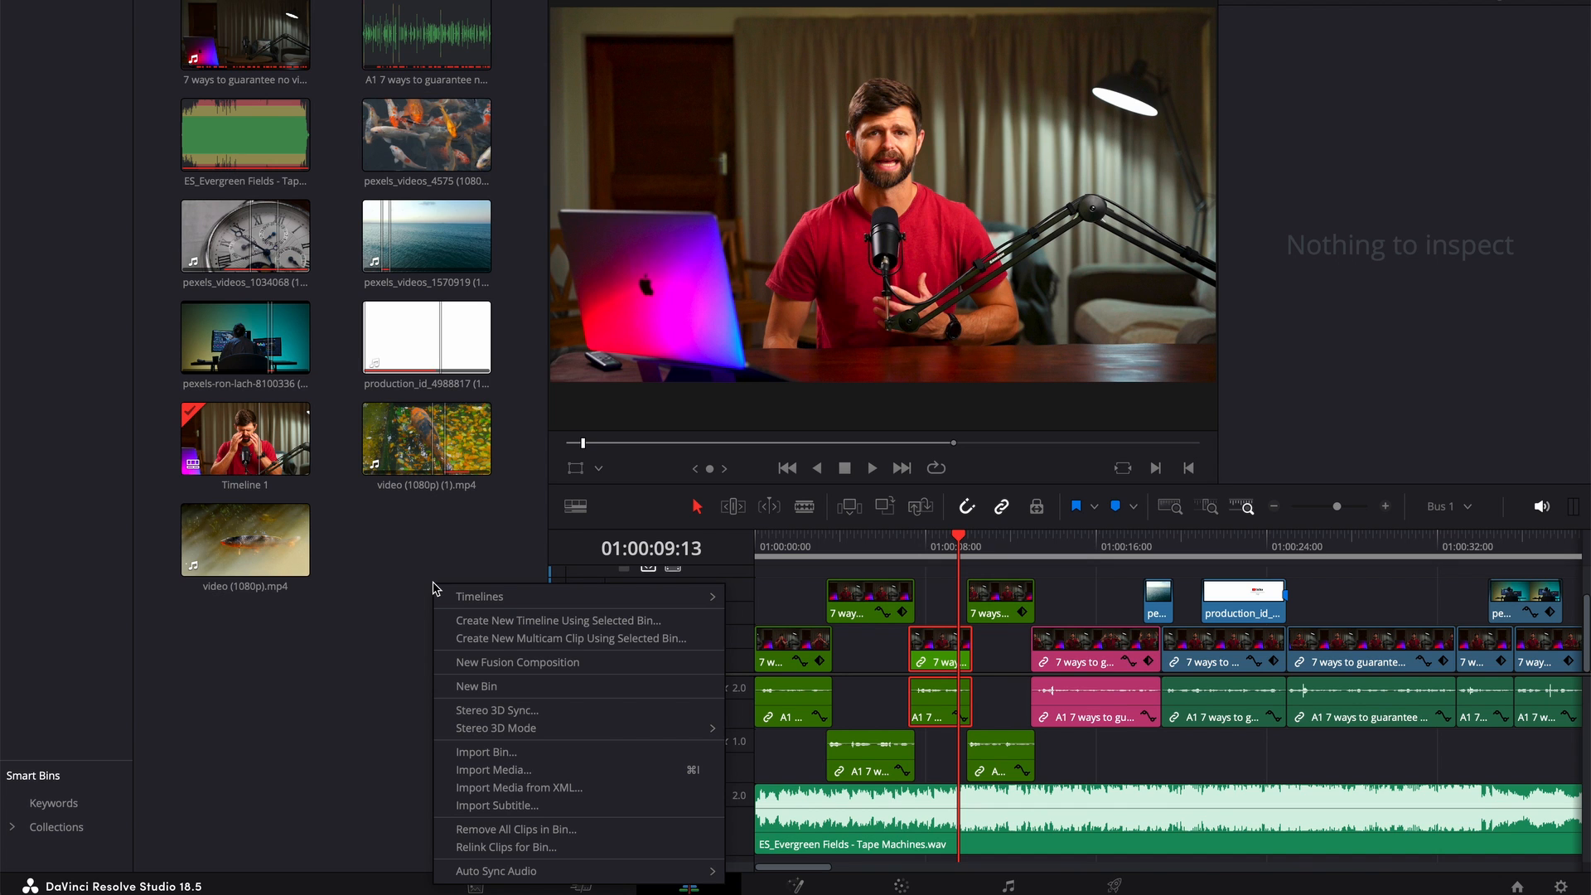
{"action": "left_click", "coordinate": [512, 663]}
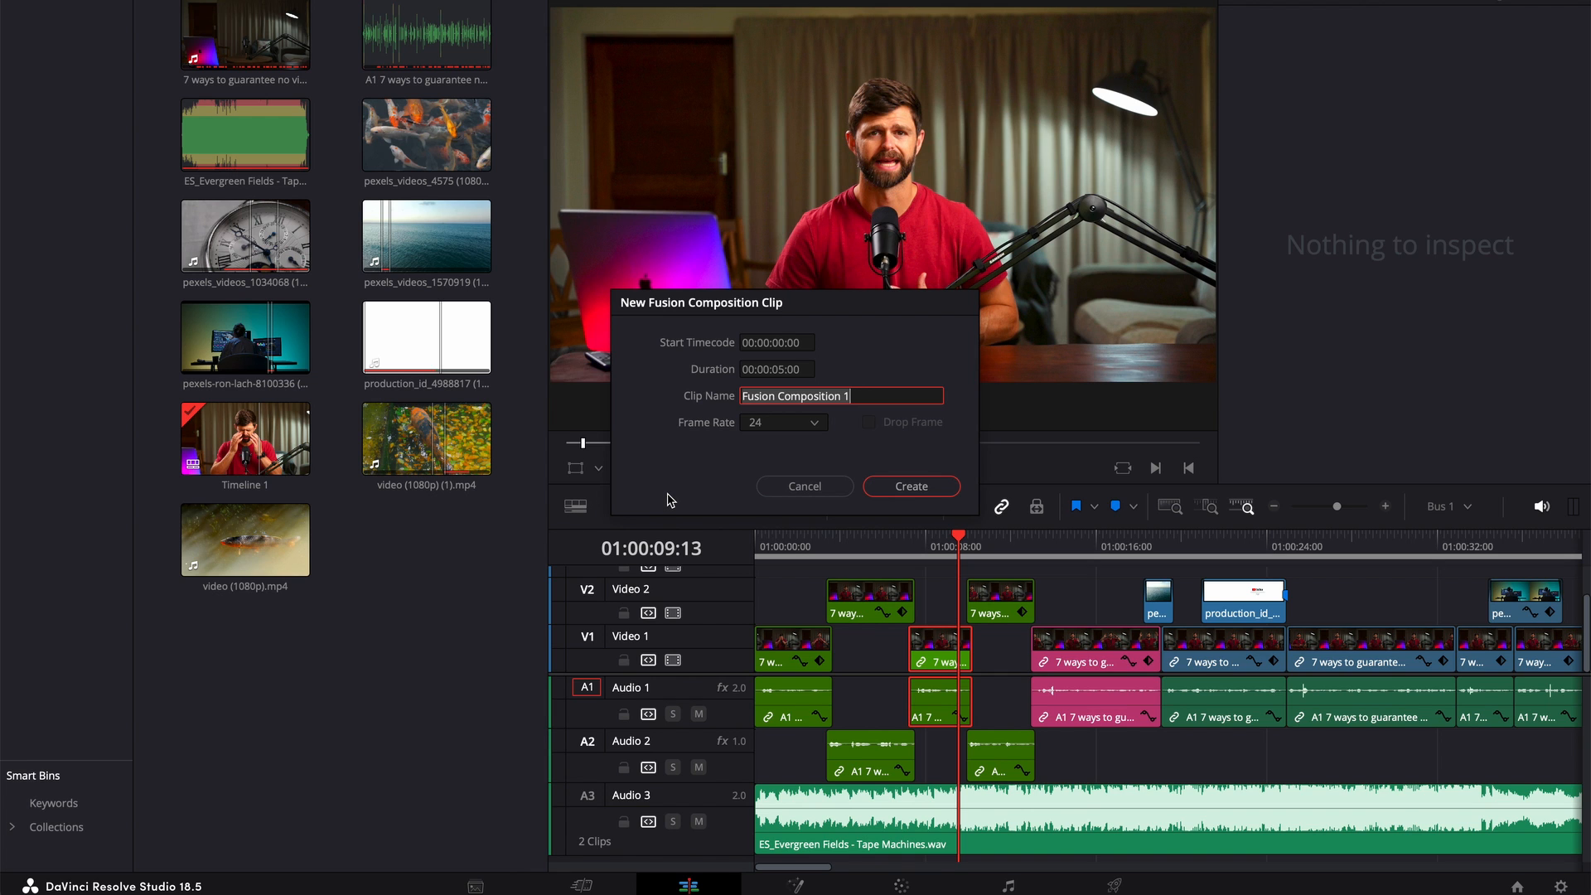
{"action": "type", "text": "YouTube C"}
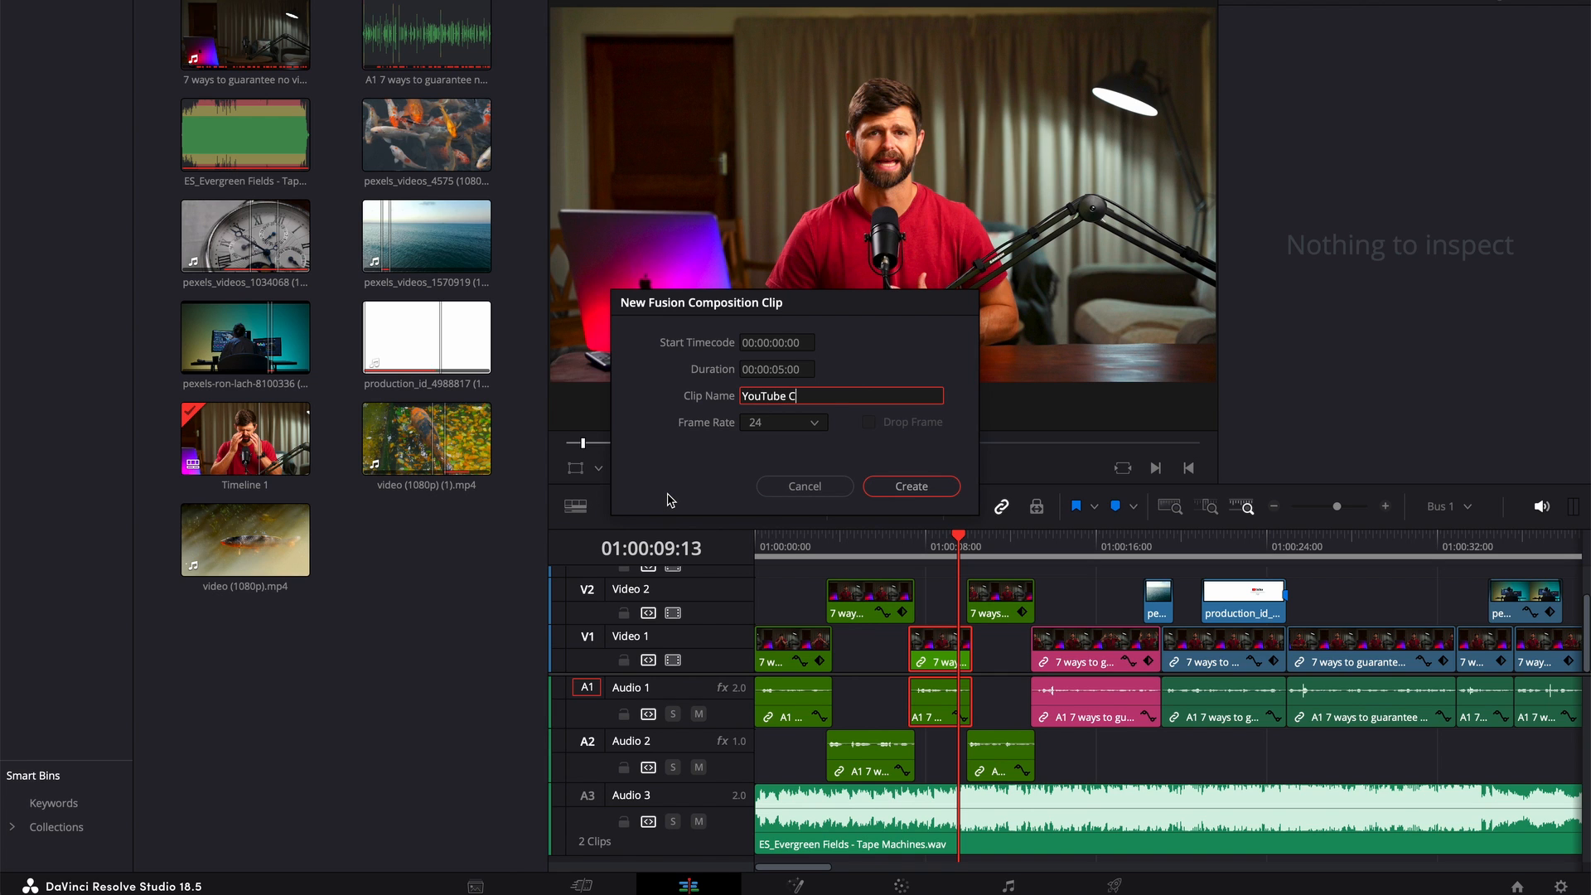
{"action": "type", "text": "hapter Title"}
{"action": "left_click", "coordinate": [819, 424]}
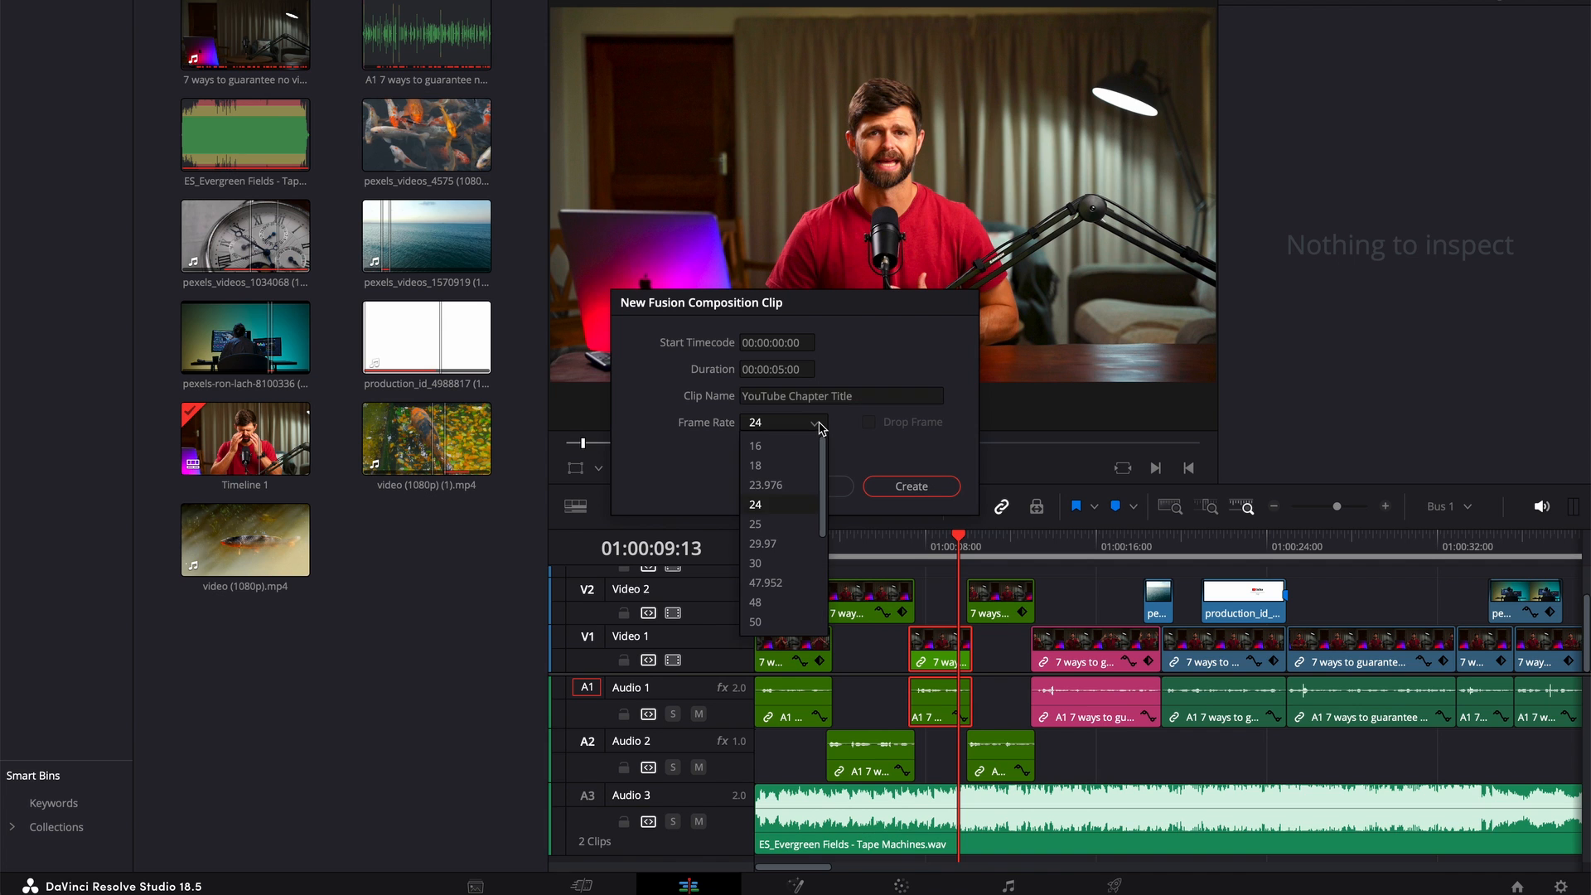
{"action": "left_click", "coordinate": [780, 505]}
{"action": "left_click", "coordinate": [909, 487]}
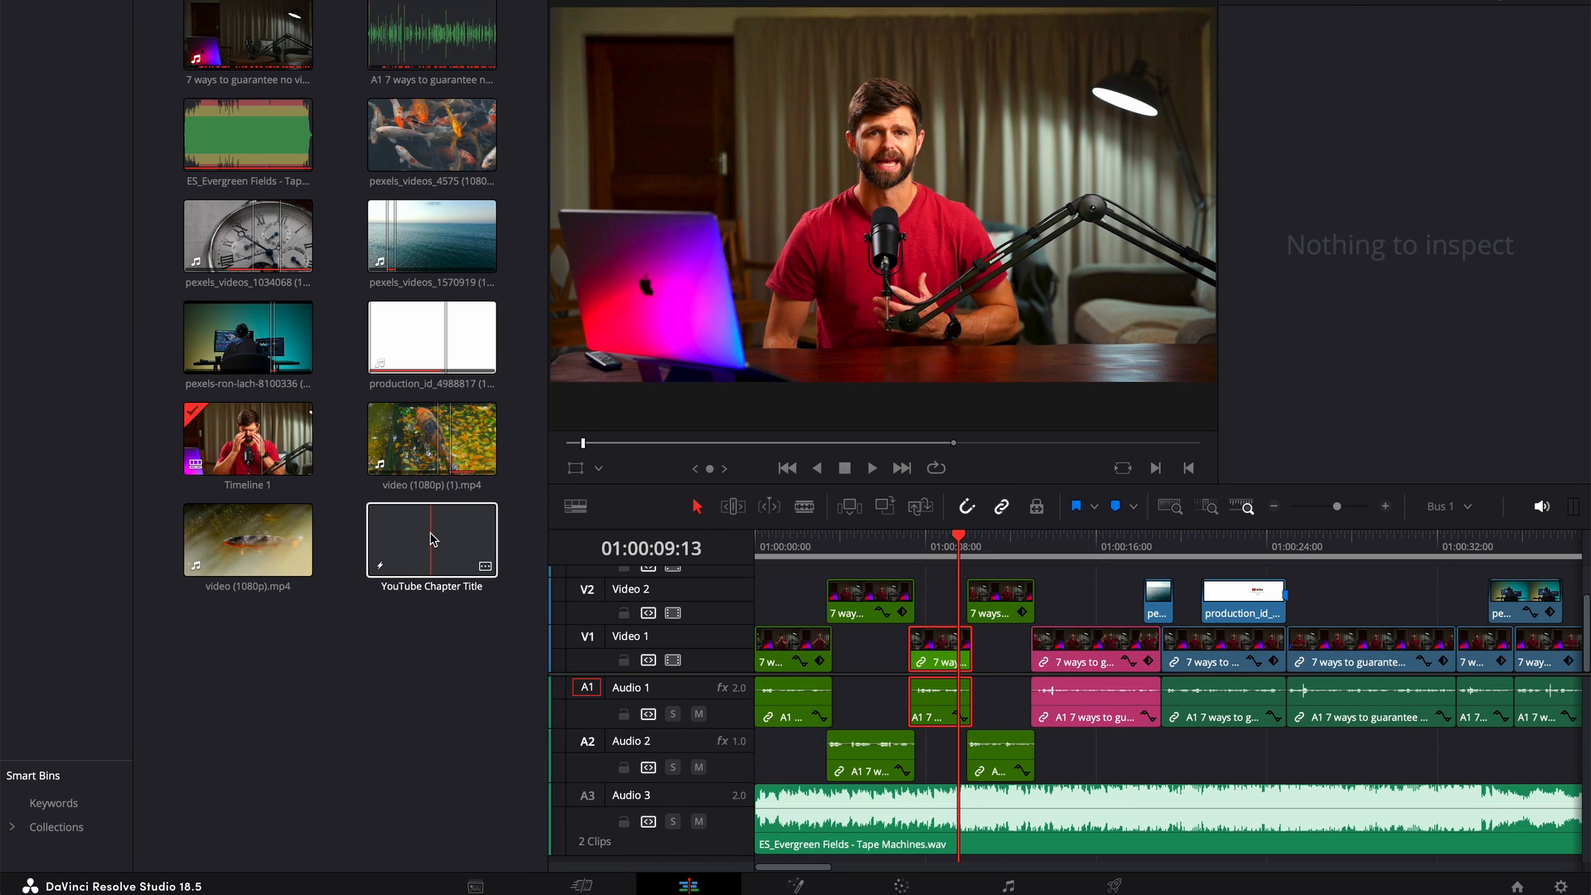
In the YouTube Chapter Title composition, connect a Background node to MediaOut1 and set its alpha to 0
{"action": "left_click", "coordinate": [431, 540]}
{"action": "double_click", "coordinate": [430, 540]}
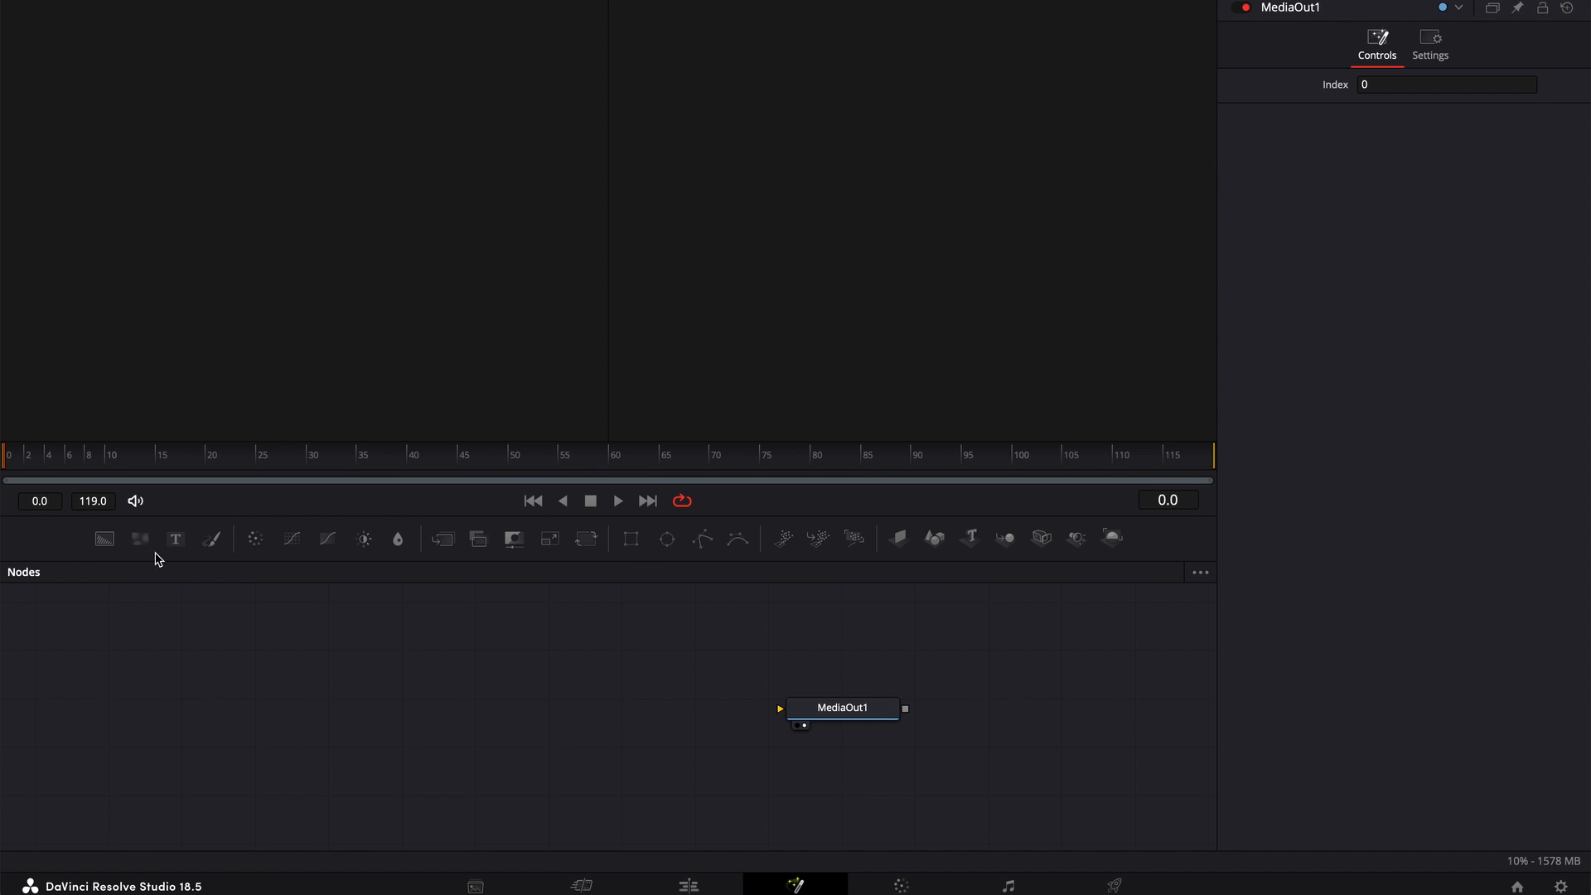
{"action": "left_click", "coordinate": [104, 540]}
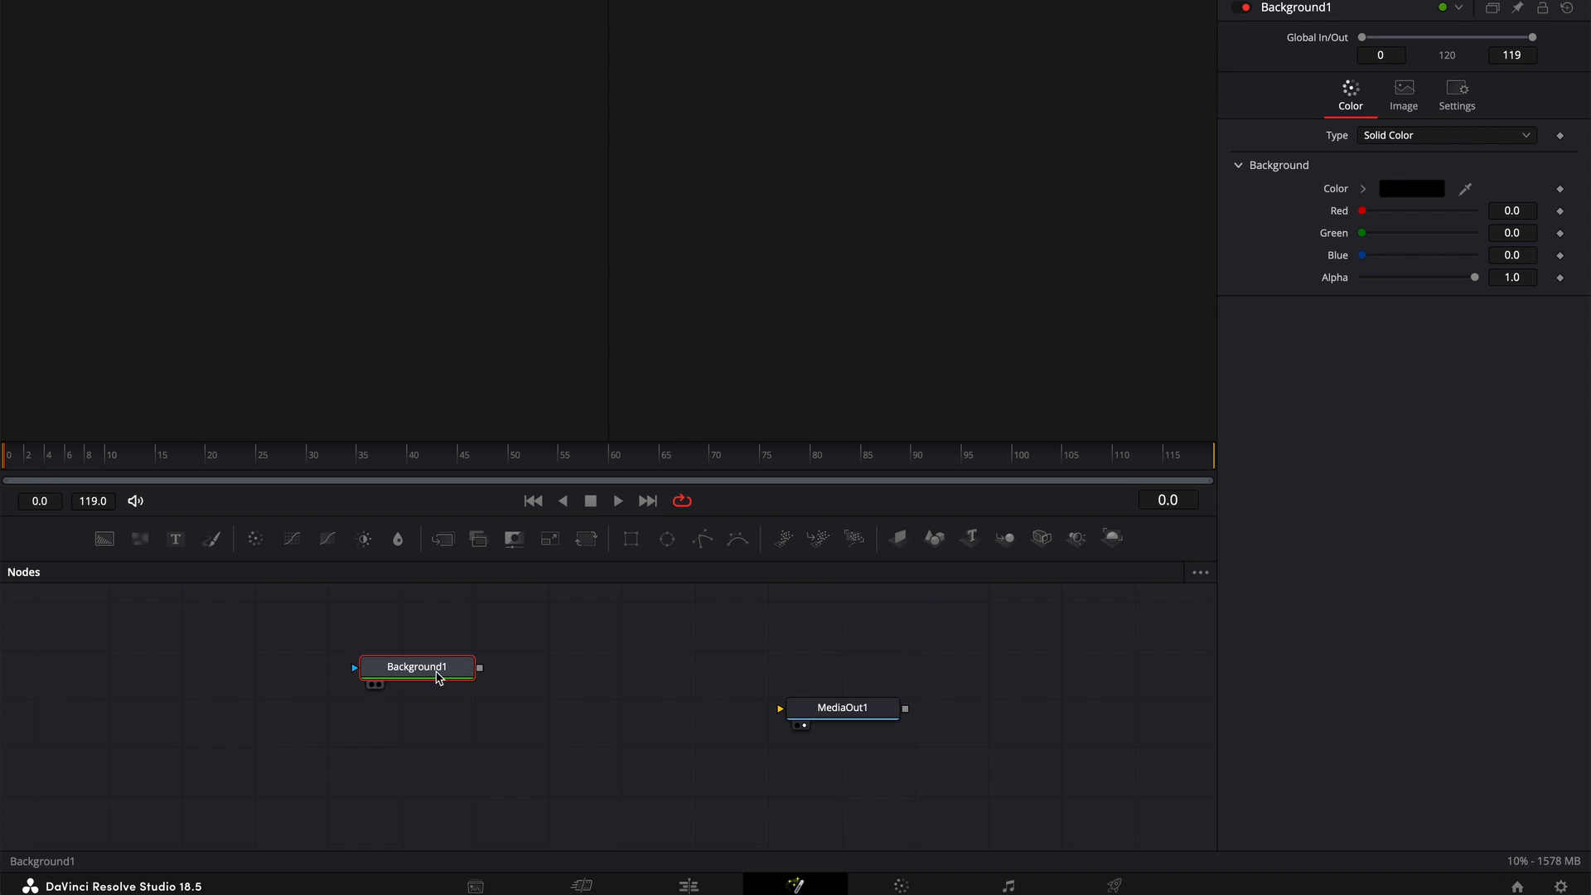
{"action": "left_click_drag", "start_coordinate": [436, 675], "coordinate": [782, 710]}
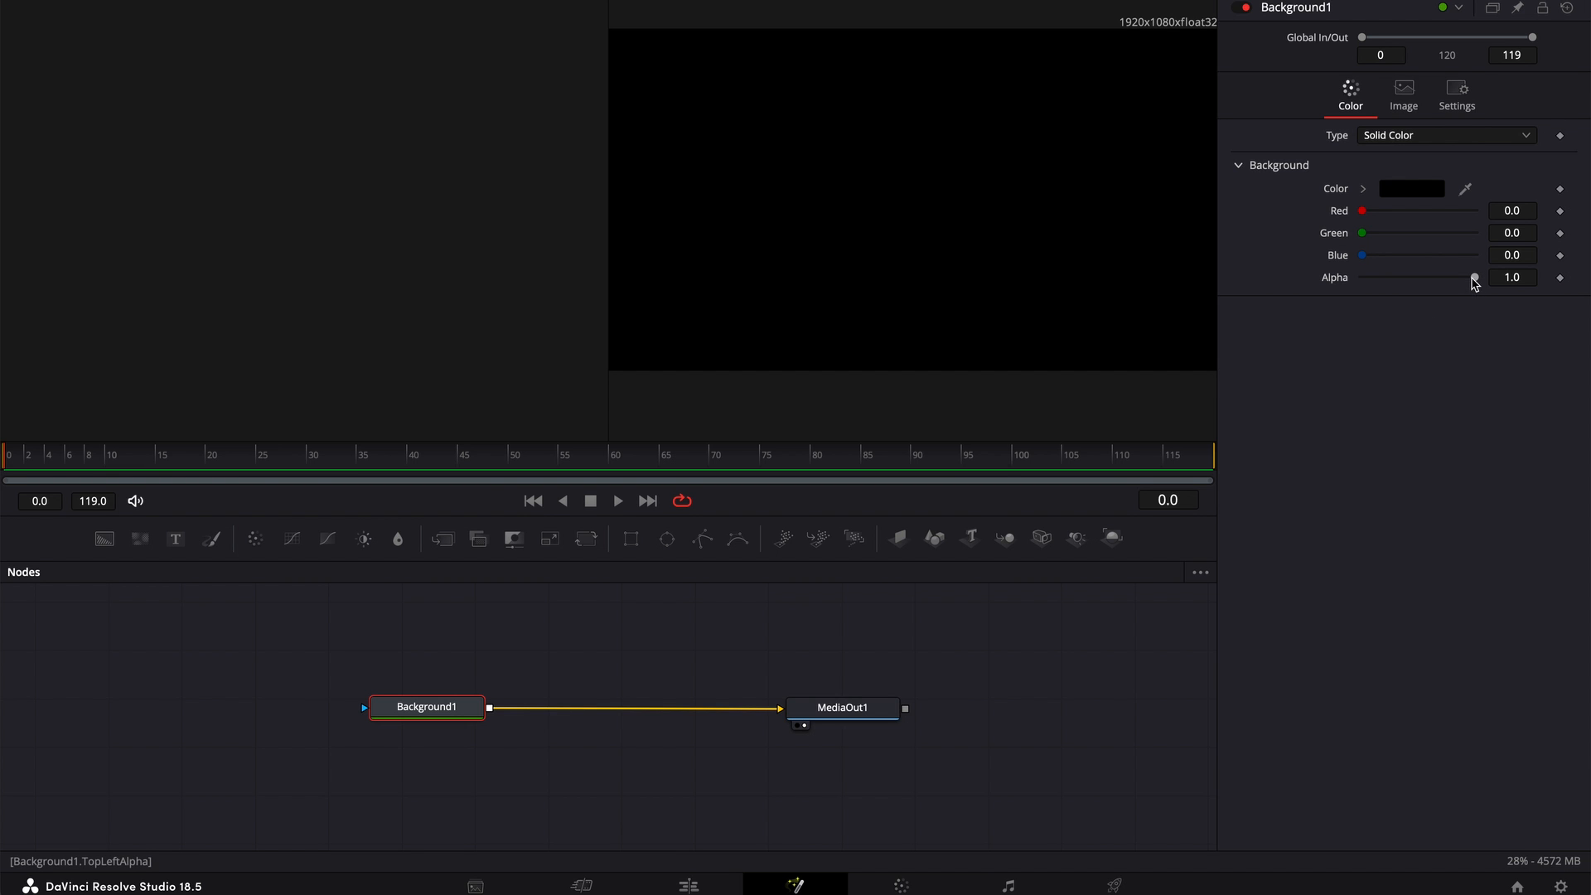
{"action": "left_click_drag", "start_coordinate": [1475, 277], "coordinate": [1340, 283]}
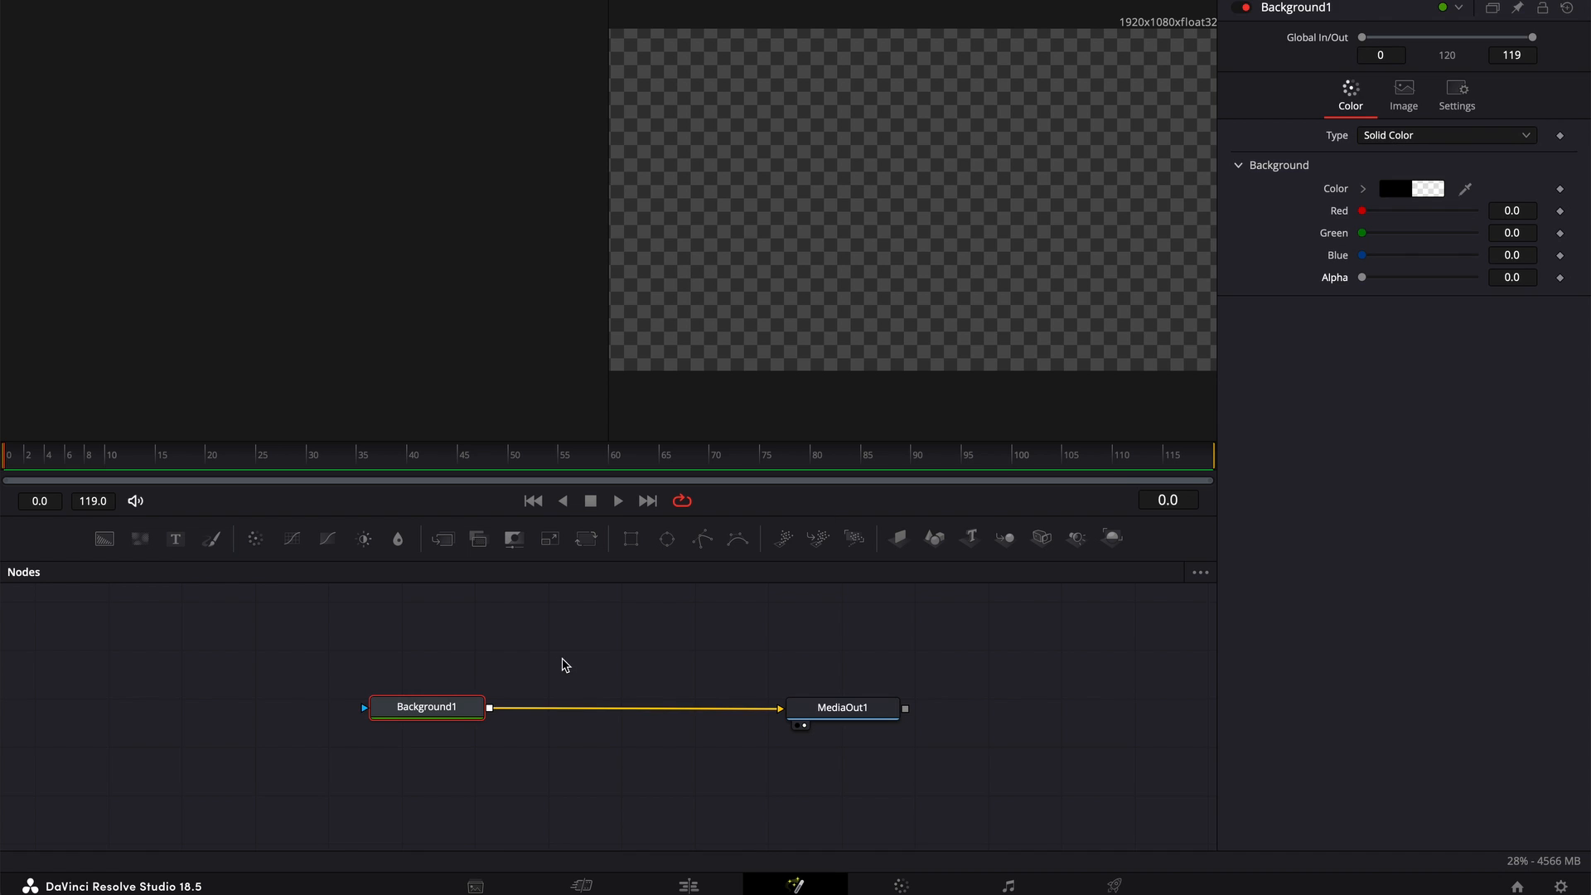
Merge a Text node over the background, with the text Chapter Titles at size 0.1614
{"action": "left_click", "coordinate": [562, 665]}
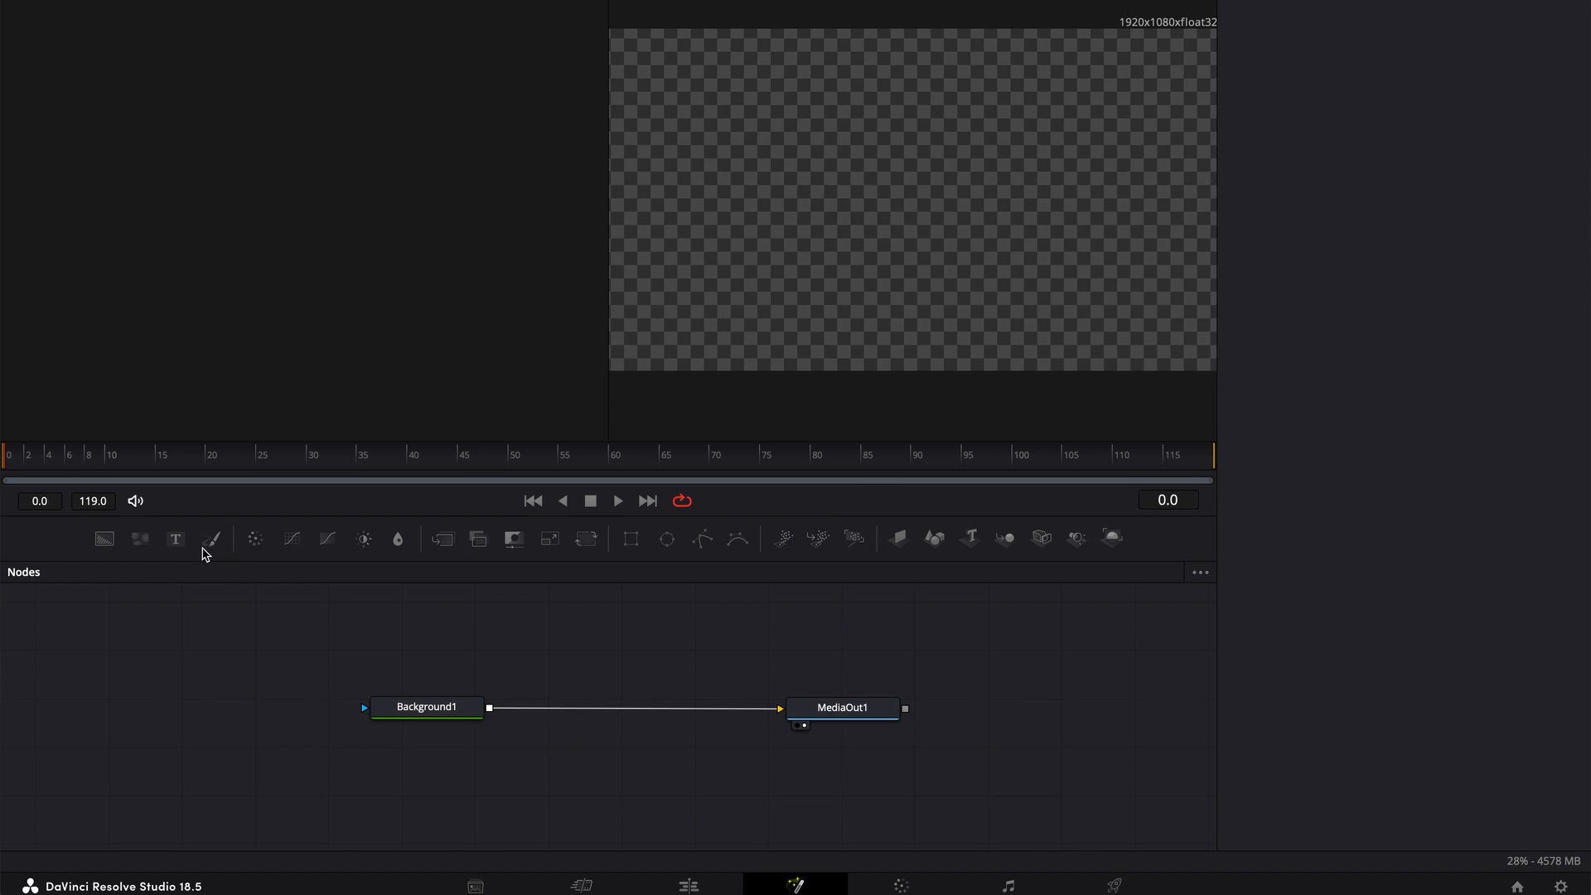
{"action": "left_click_drag", "start_coordinate": [196, 554], "coordinate": [490, 709]}
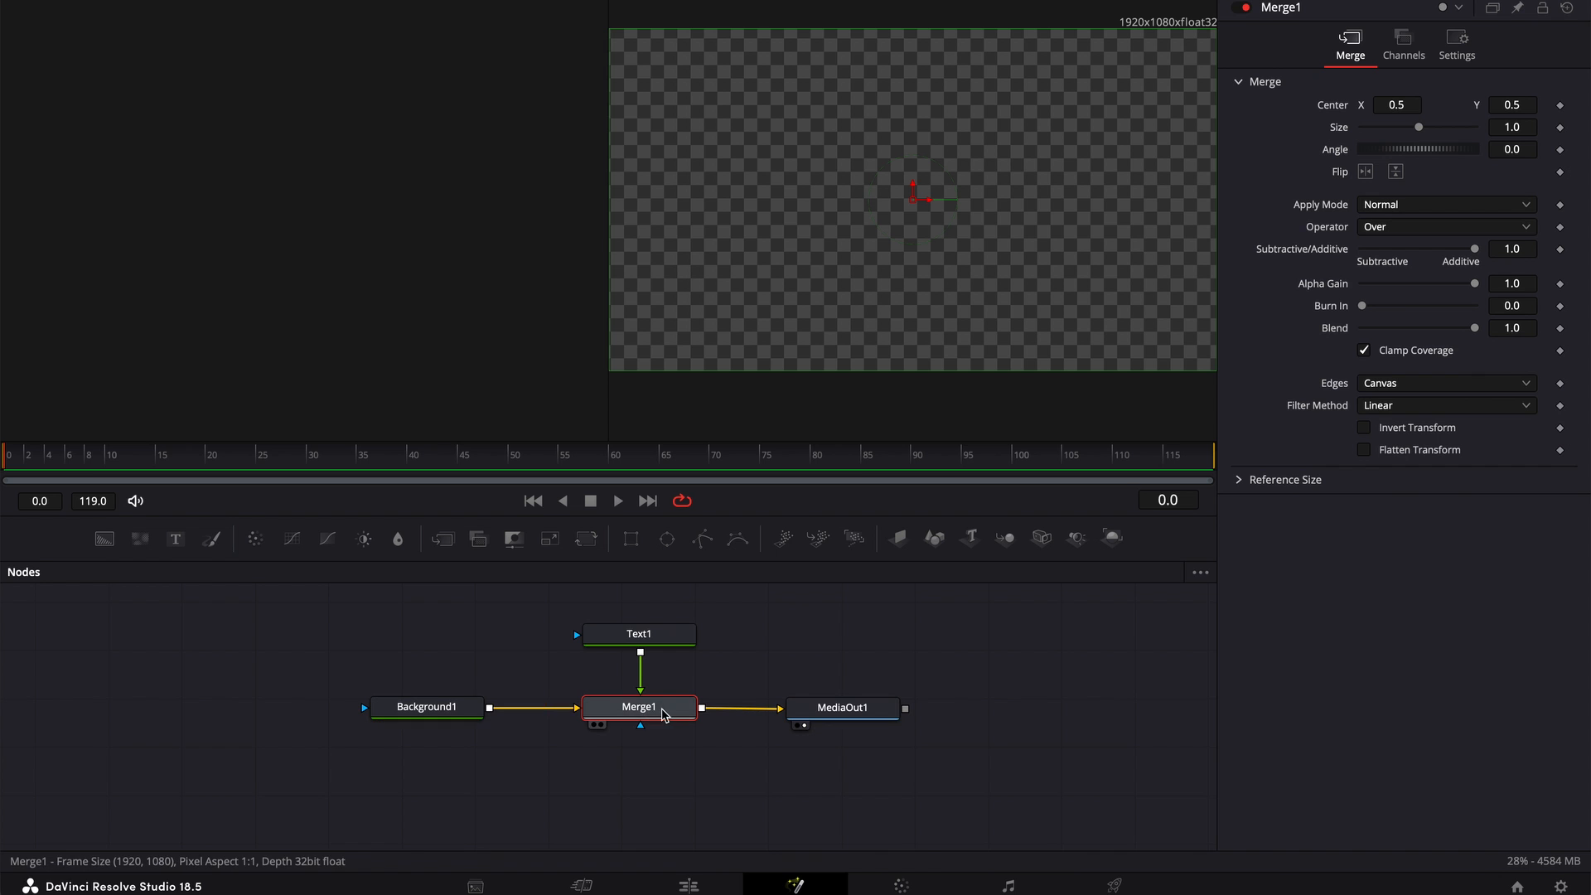
{"action": "left_click", "coordinate": [639, 638]}
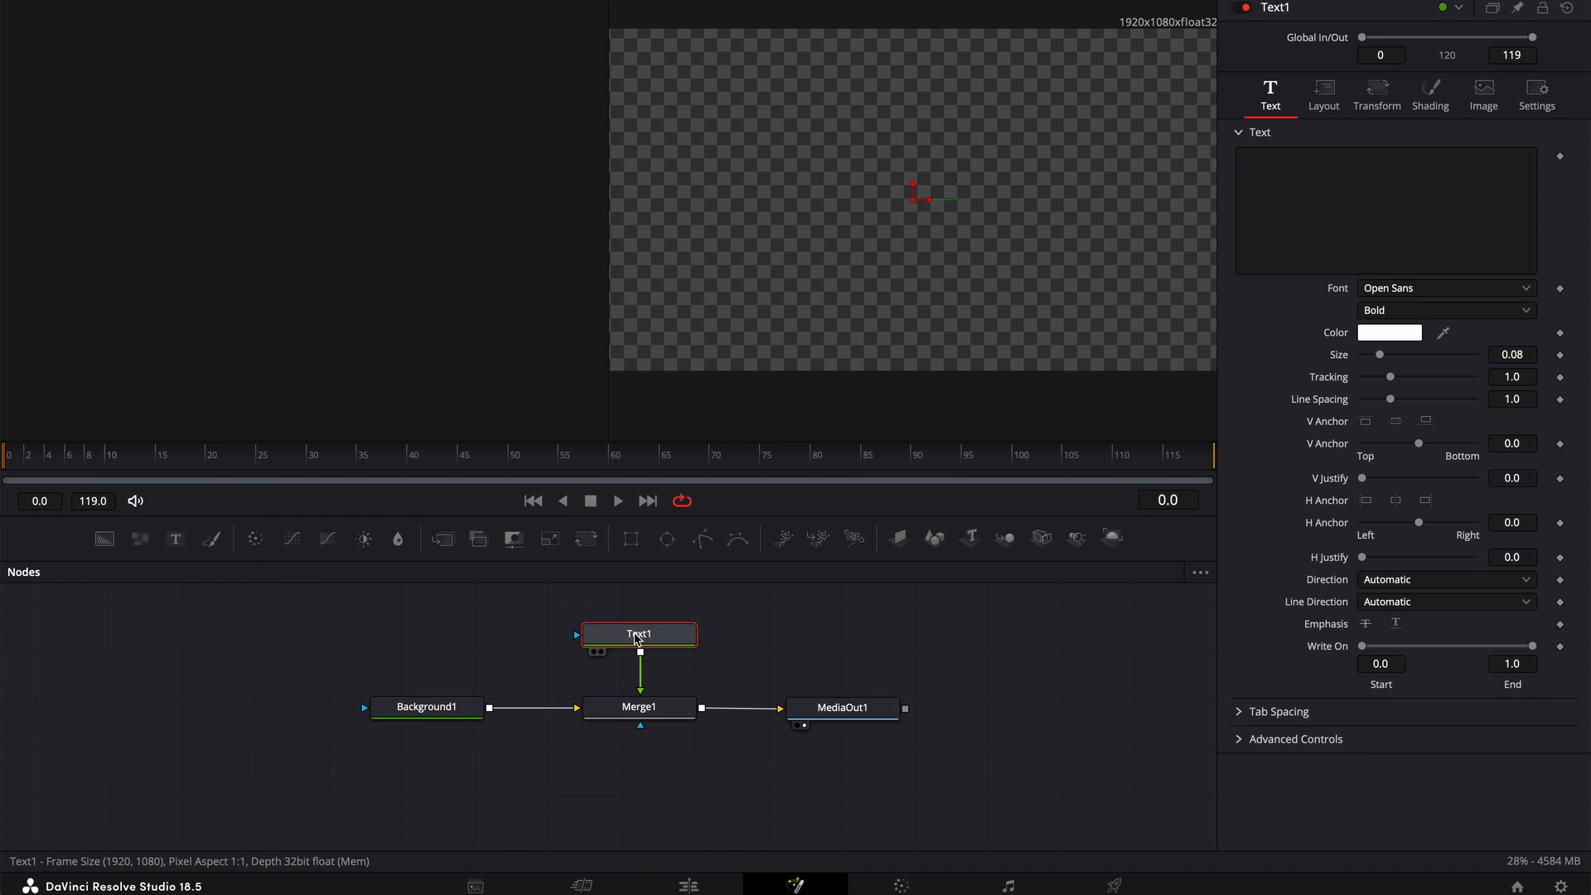
{"action": "left_click", "coordinate": [1304, 171]}
{"action": "type", "text": "Chap"}
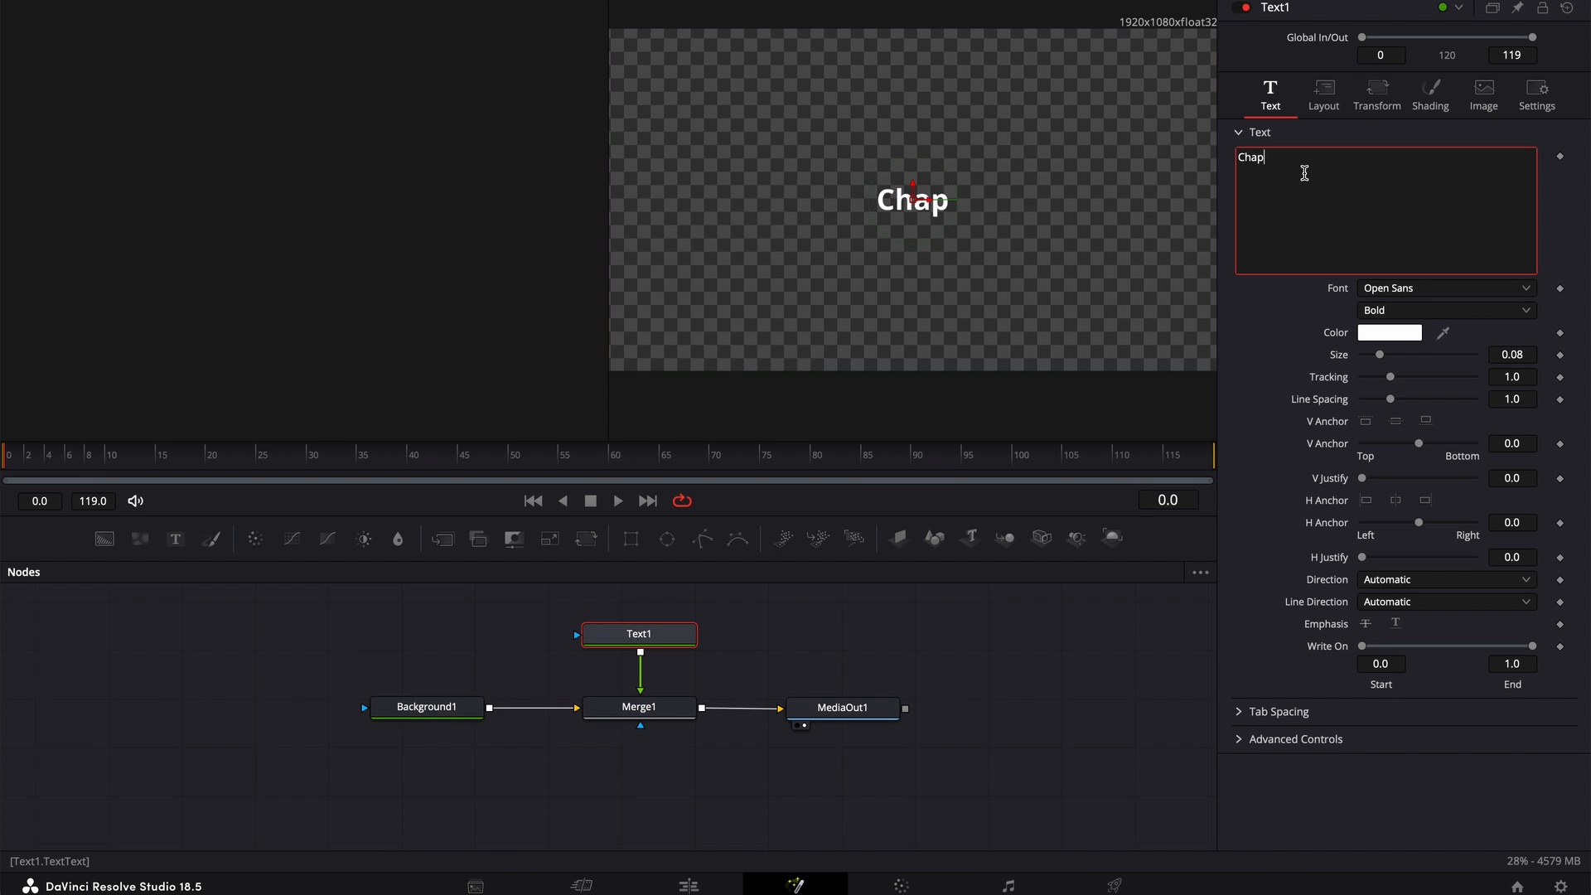
{"action": "type", "text": "ter Titles"}
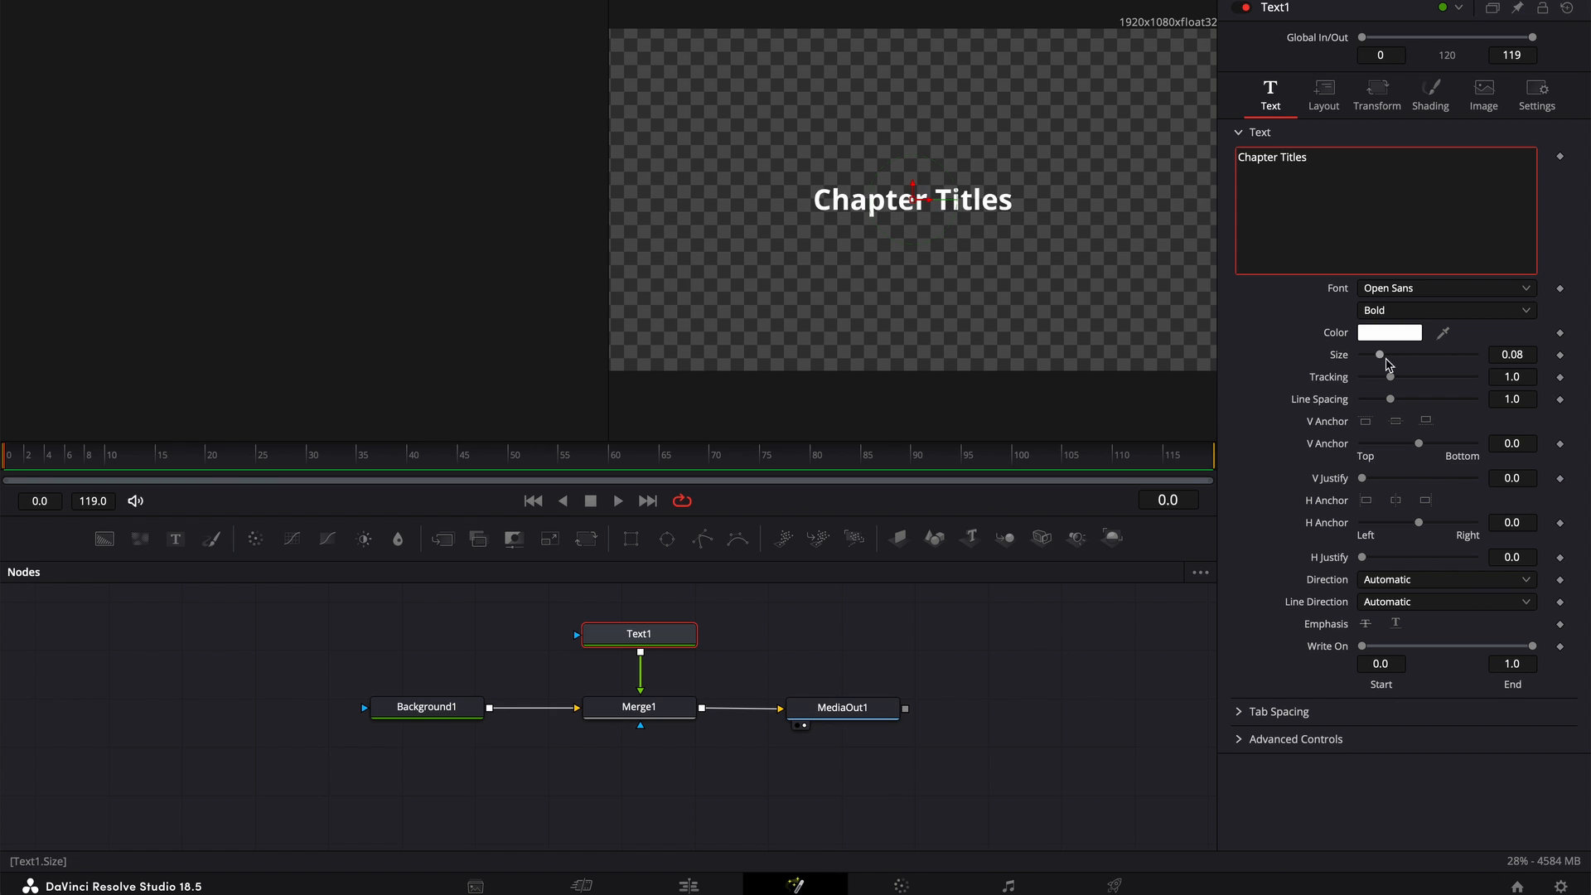
{"action": "left_click_drag", "start_coordinate": [1381, 354], "coordinate": [1400, 362]}
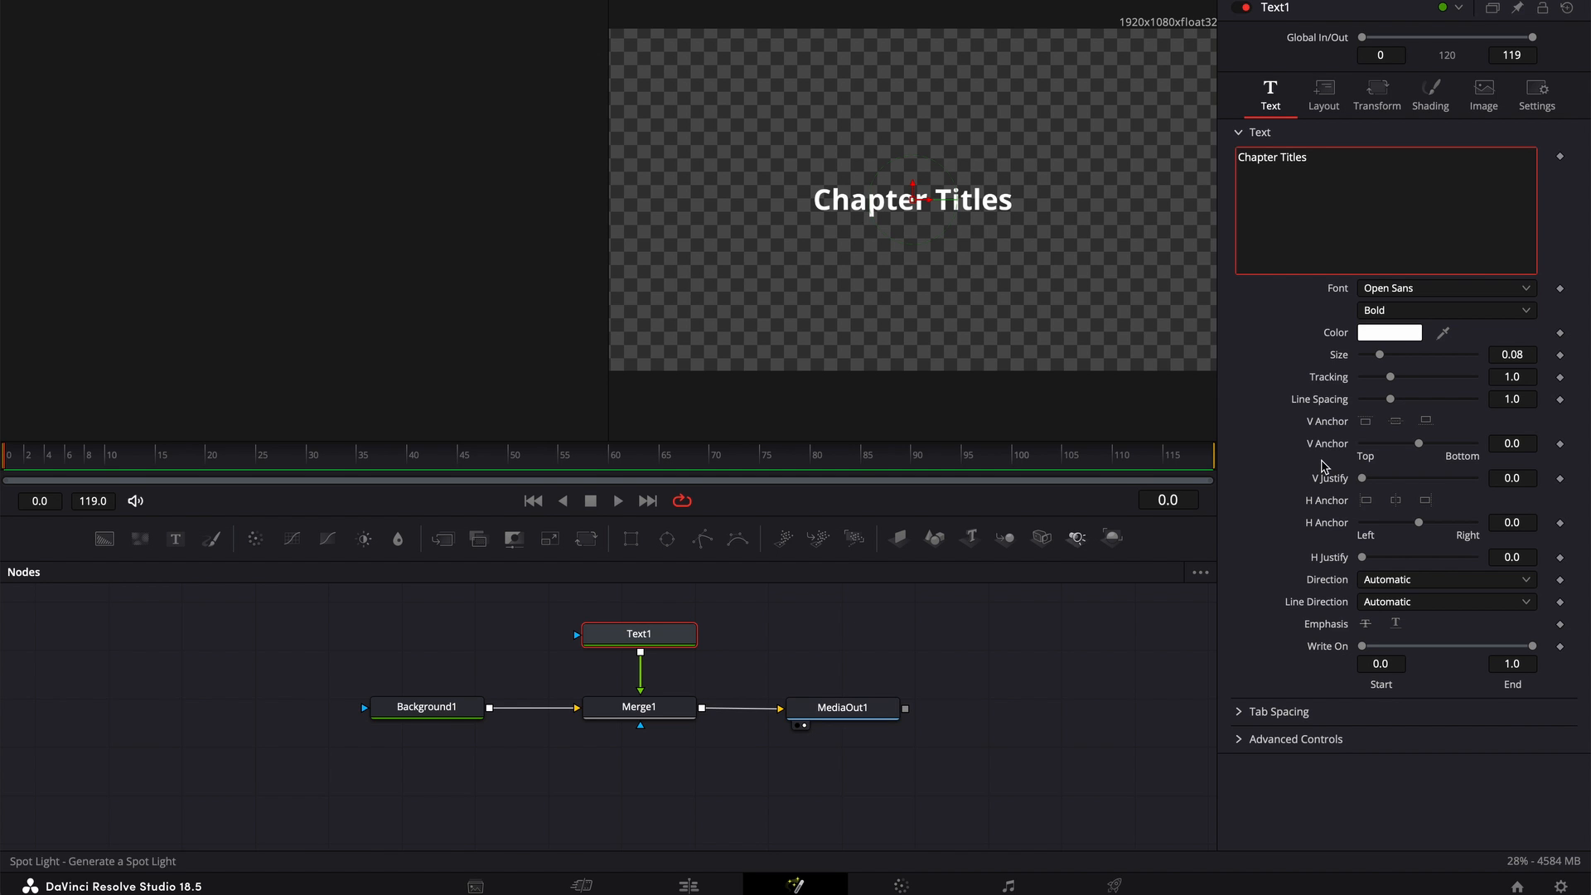
{"action": "left_click_drag", "start_coordinate": [1381, 356], "coordinate": [1399, 362]}
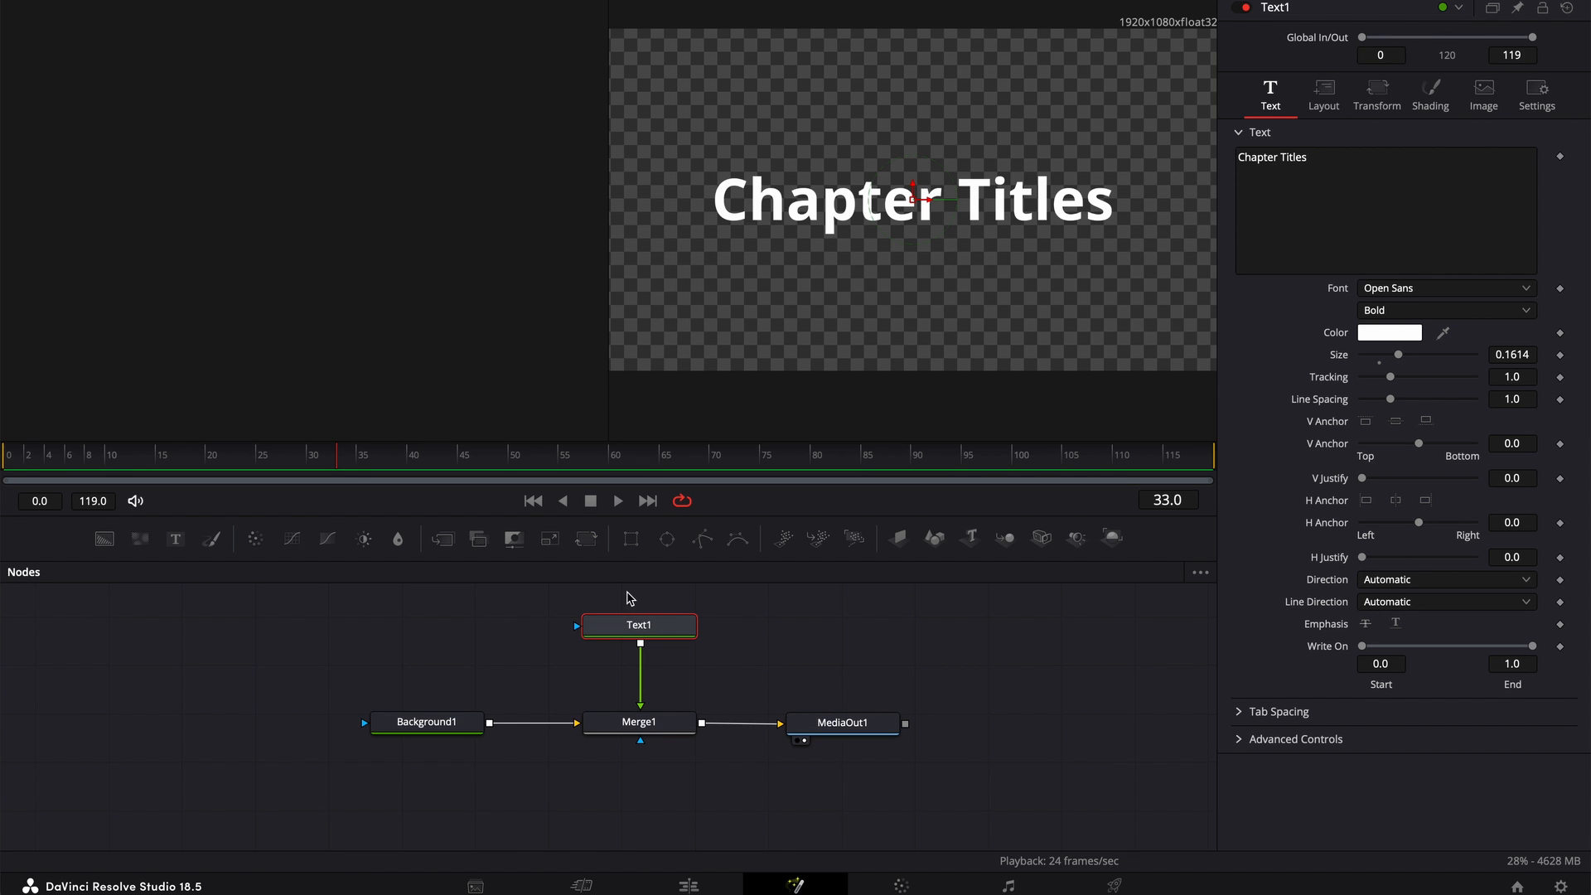
Insert a Transform node between Text1 and Merge1, keyframing its center at 0.5, 0.5 on frame 25 and off-screen near X -0.63 on frame 0
{"action": "left_click", "coordinate": [587, 540]}
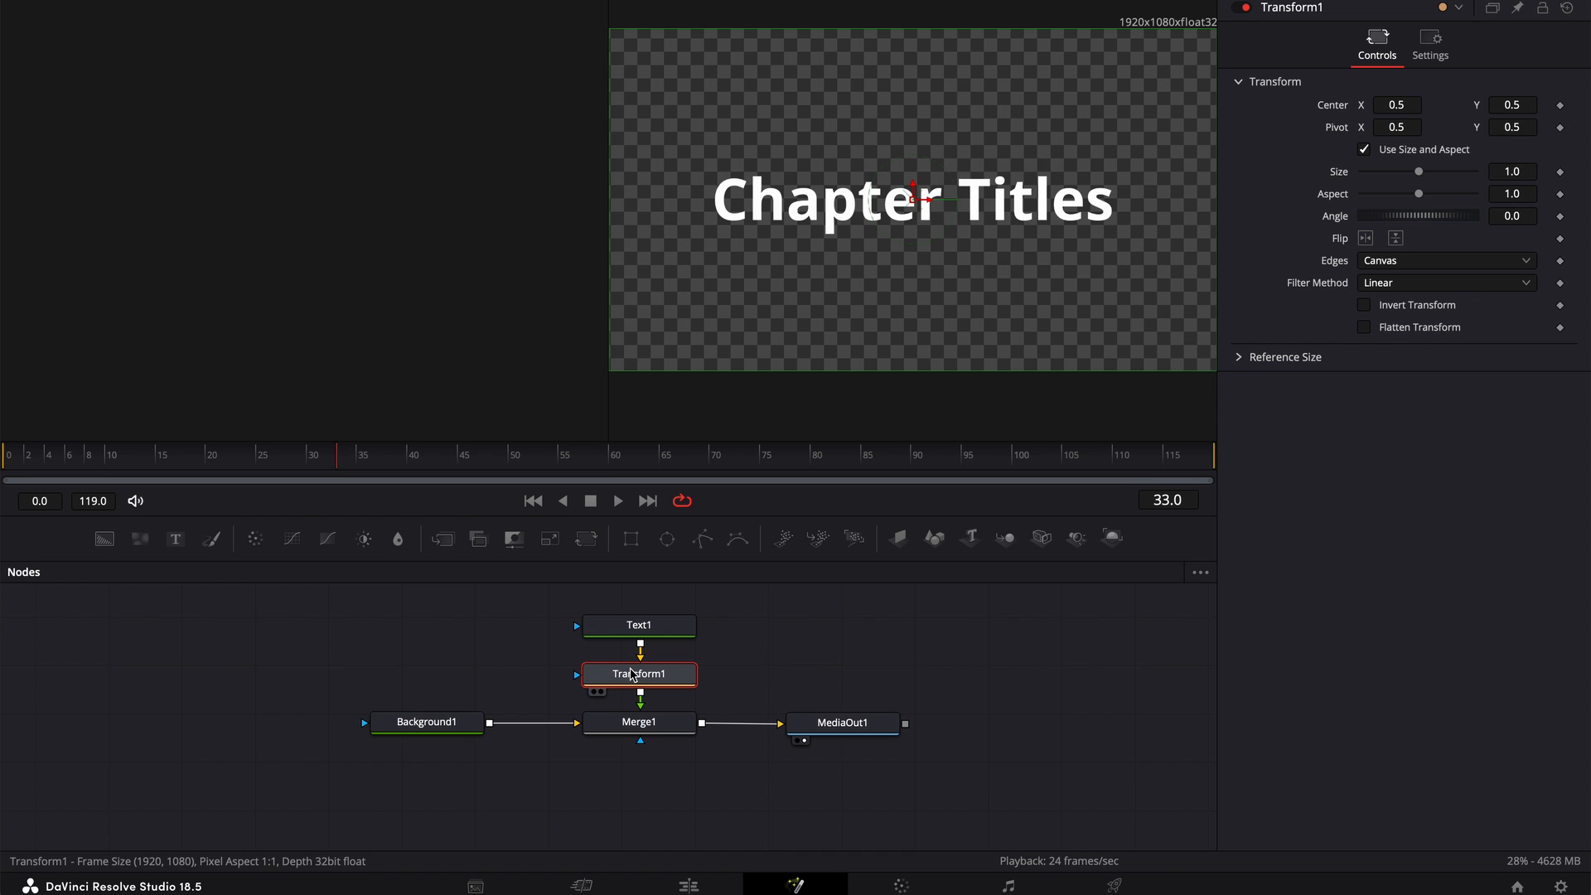
{"action": "key", "text": "Home"}
{"action": "left_click", "coordinate": [1562, 106]}
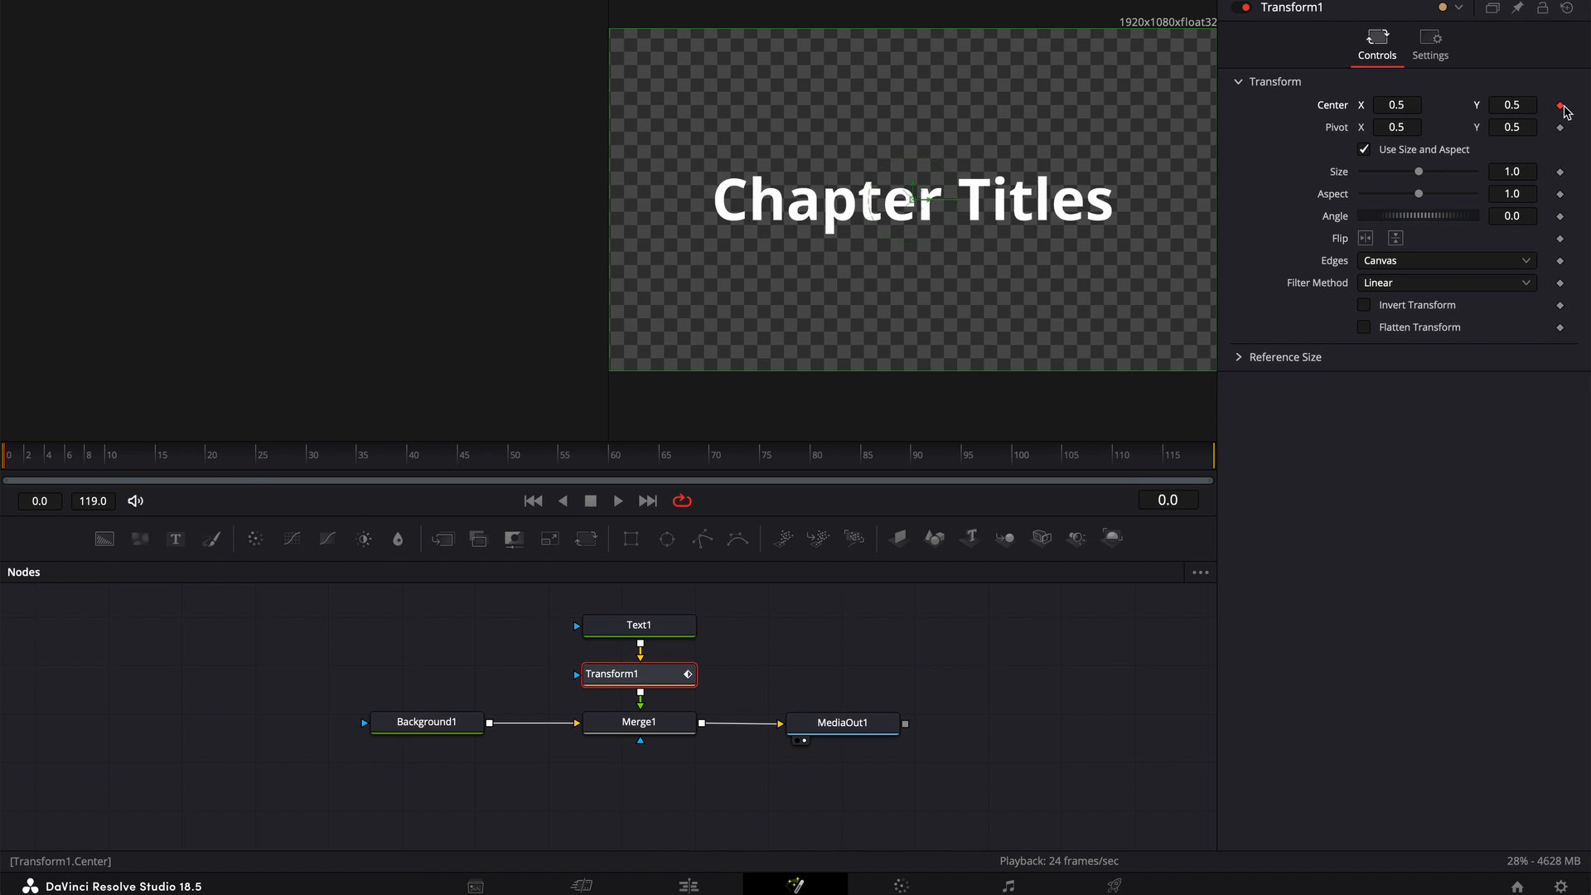
{"action": "left_click_drag", "start_coordinate": [7, 473], "coordinate": [265, 479]}
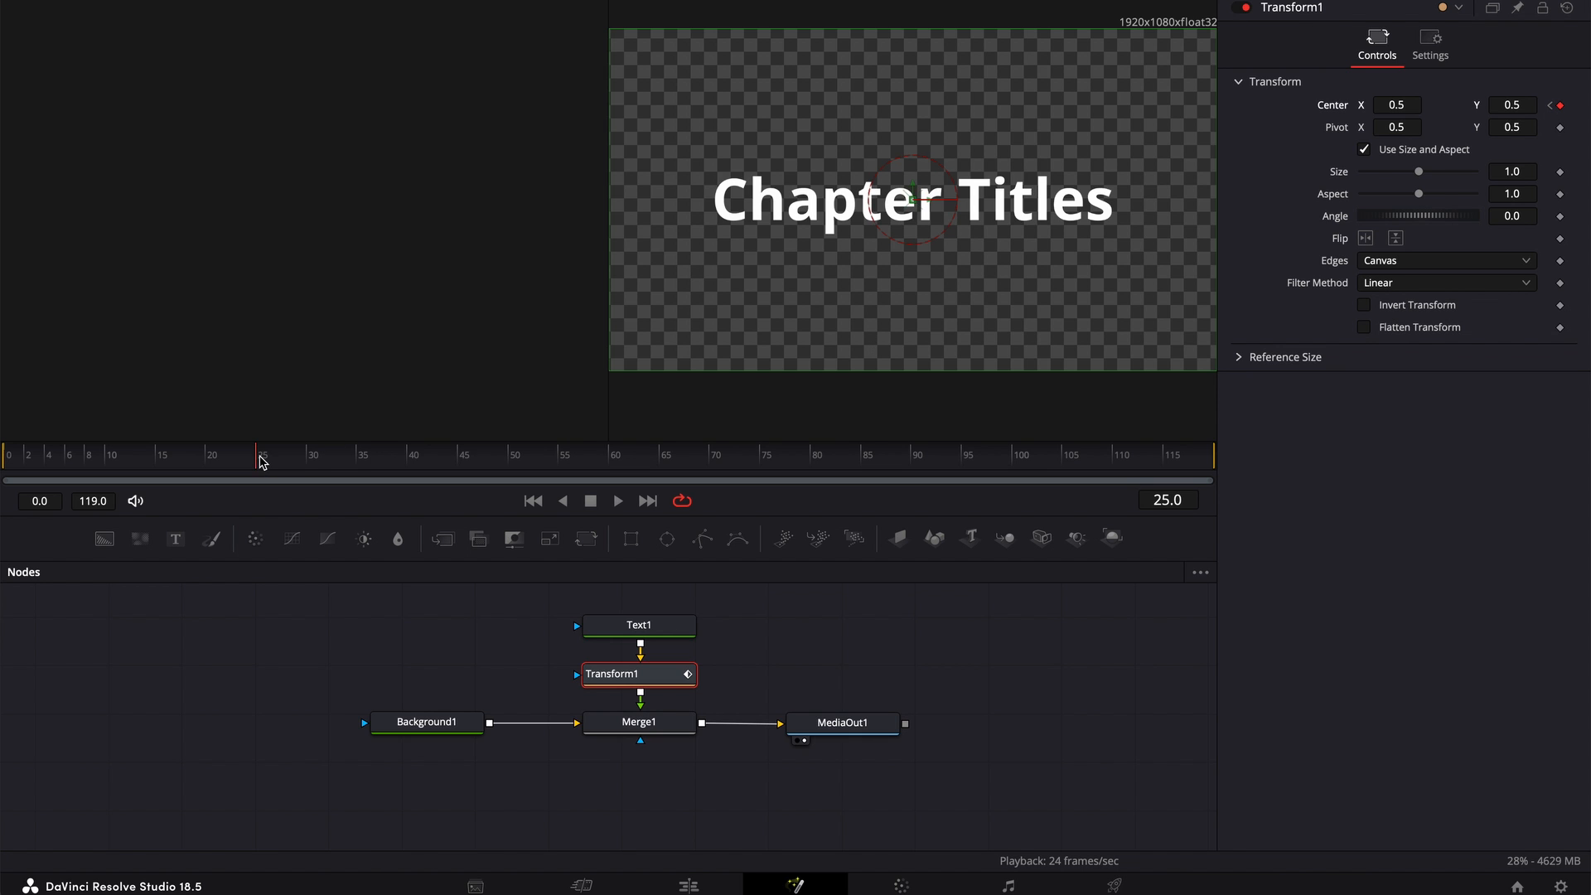
{"action": "left_click_drag", "start_coordinate": [255, 463], "coordinate": [2, 480]}
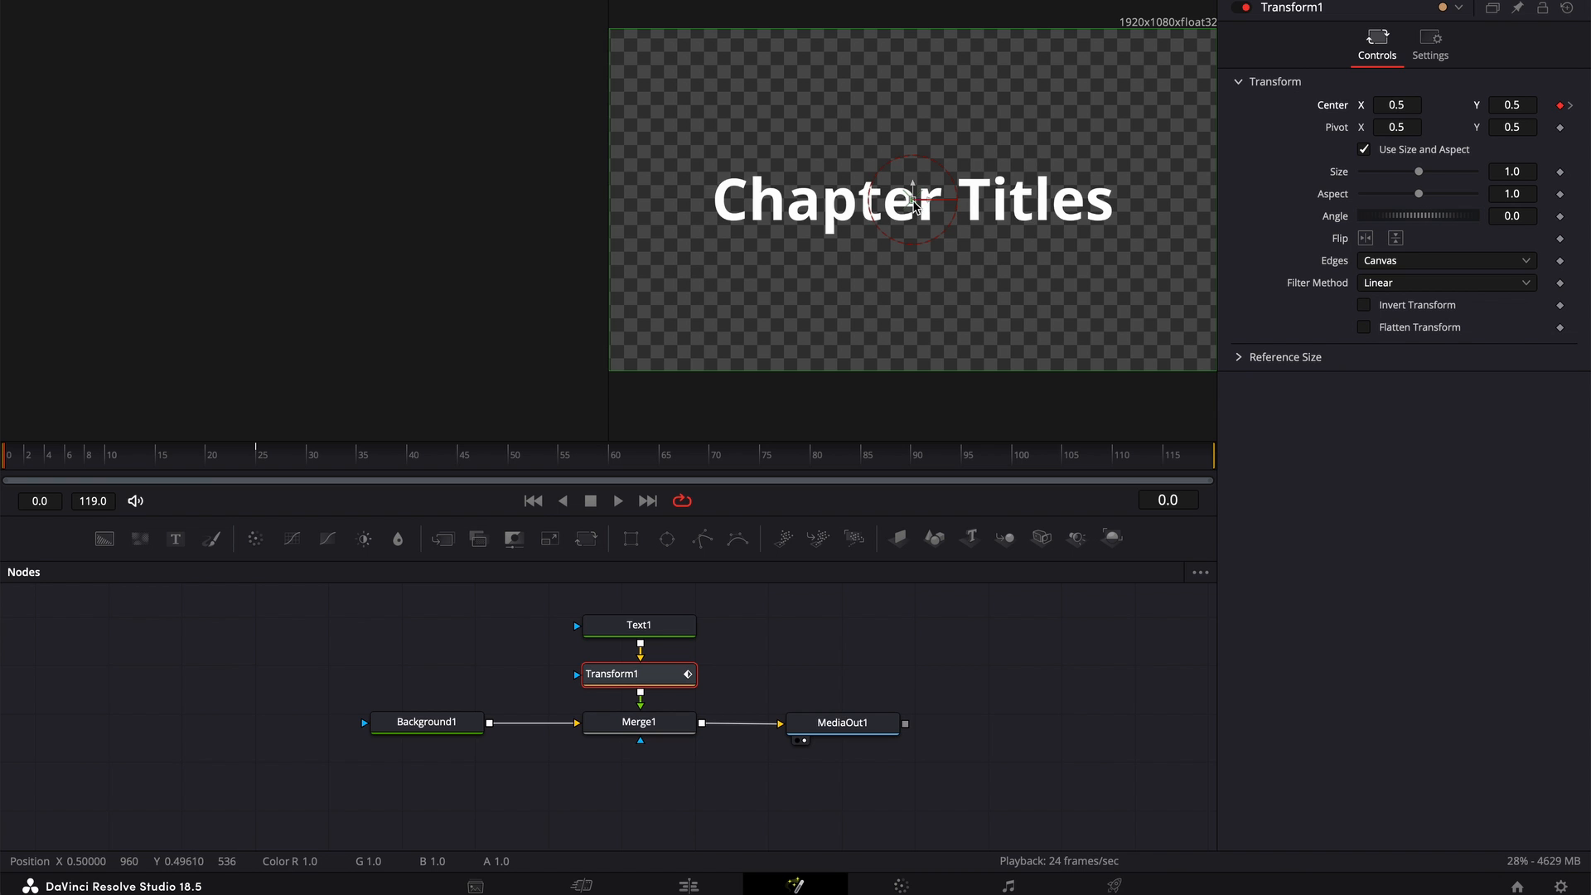
{"action": "left_click_drag", "start_coordinate": [913, 200], "coordinate": [225, 203]}
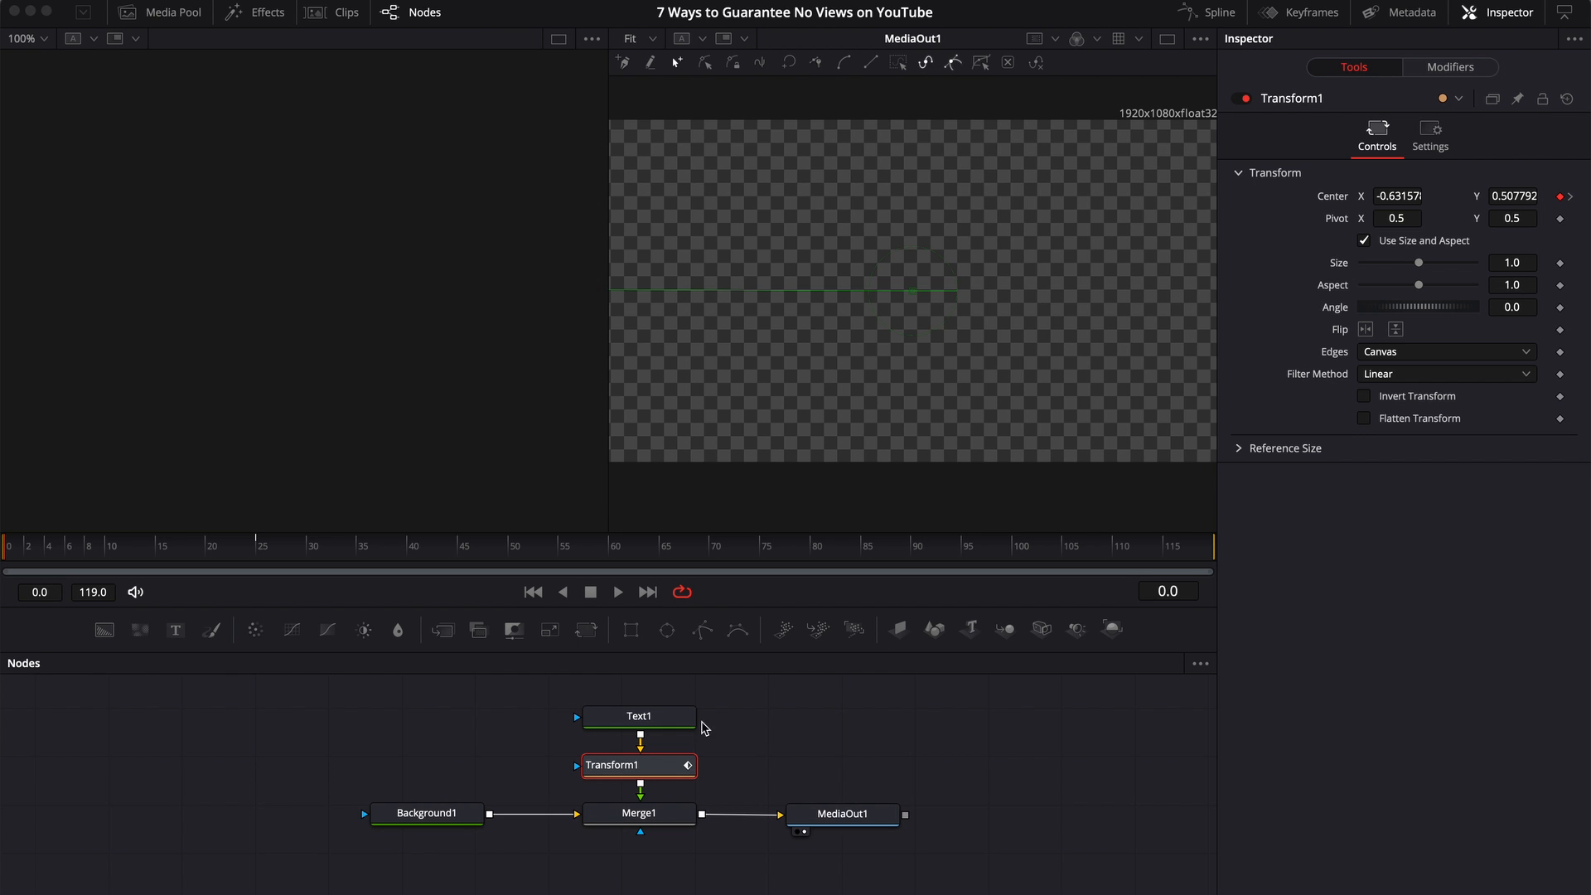
Smooth the final keyframe of Transform1's displacement curve in the Spline editor, and close the editor
{"action": "left_click", "coordinate": [646, 766]}
{"action": "left_click", "coordinate": [1222, 15]}
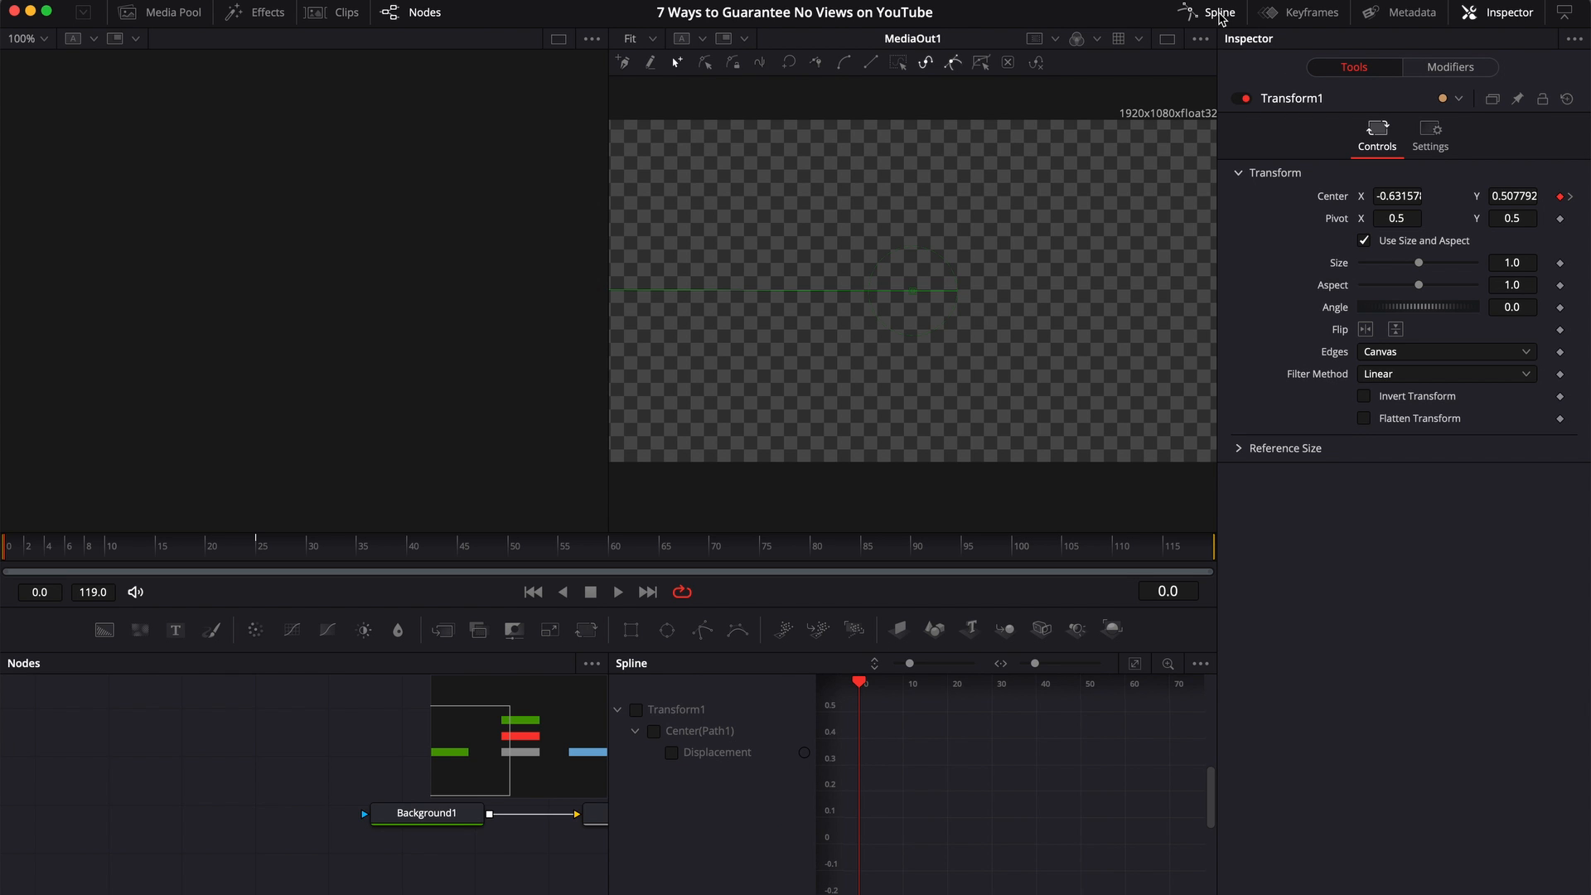
{"action": "left_click", "coordinate": [672, 754]}
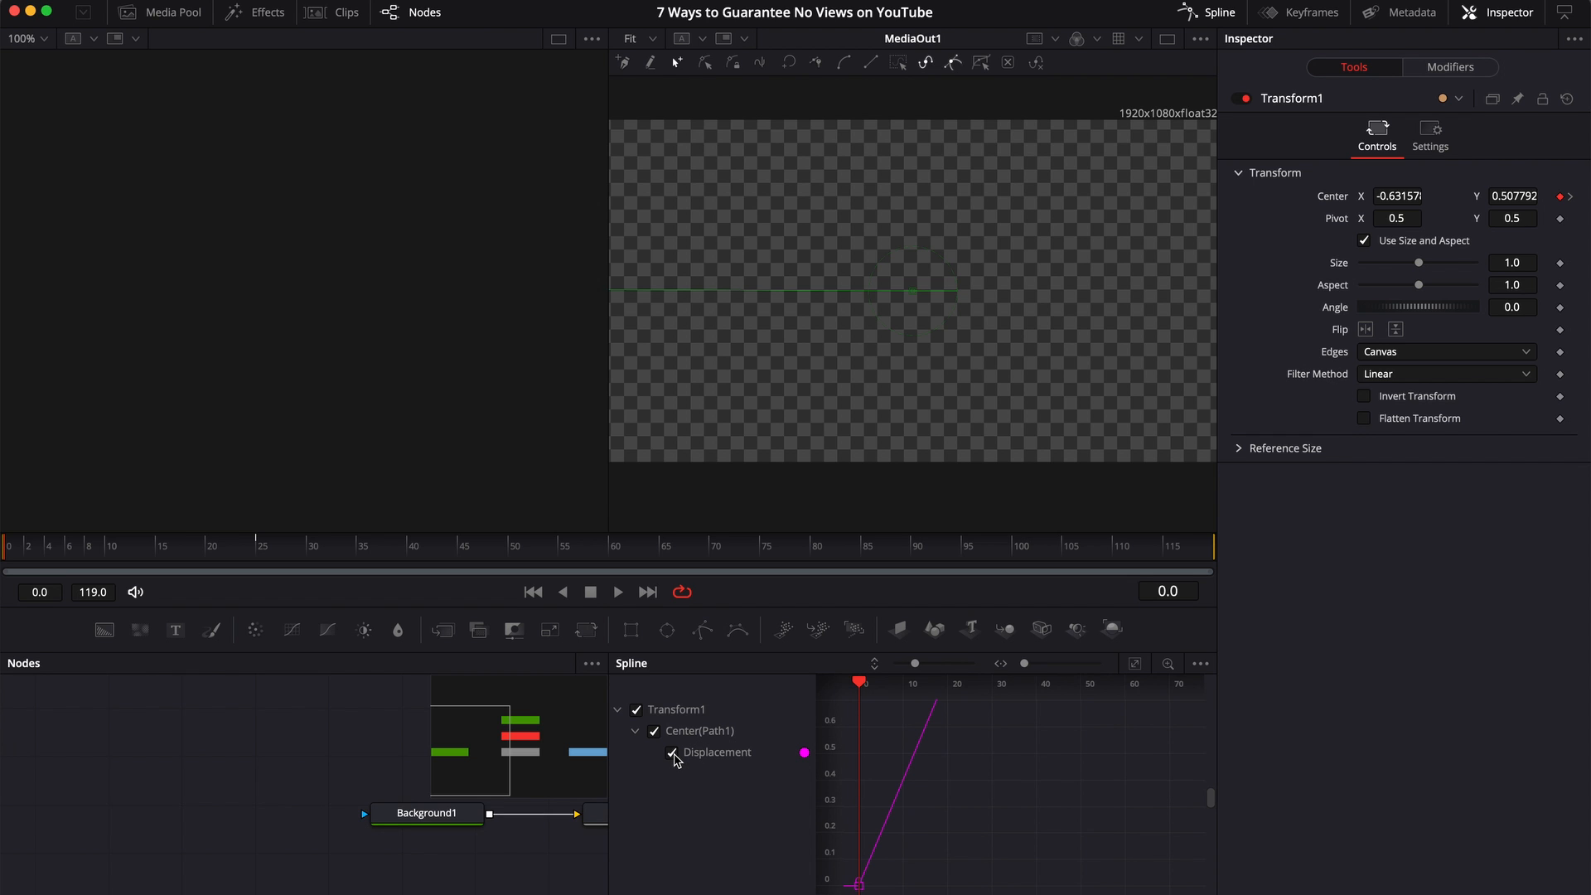
{"action": "left_click", "coordinate": [1136, 665]}
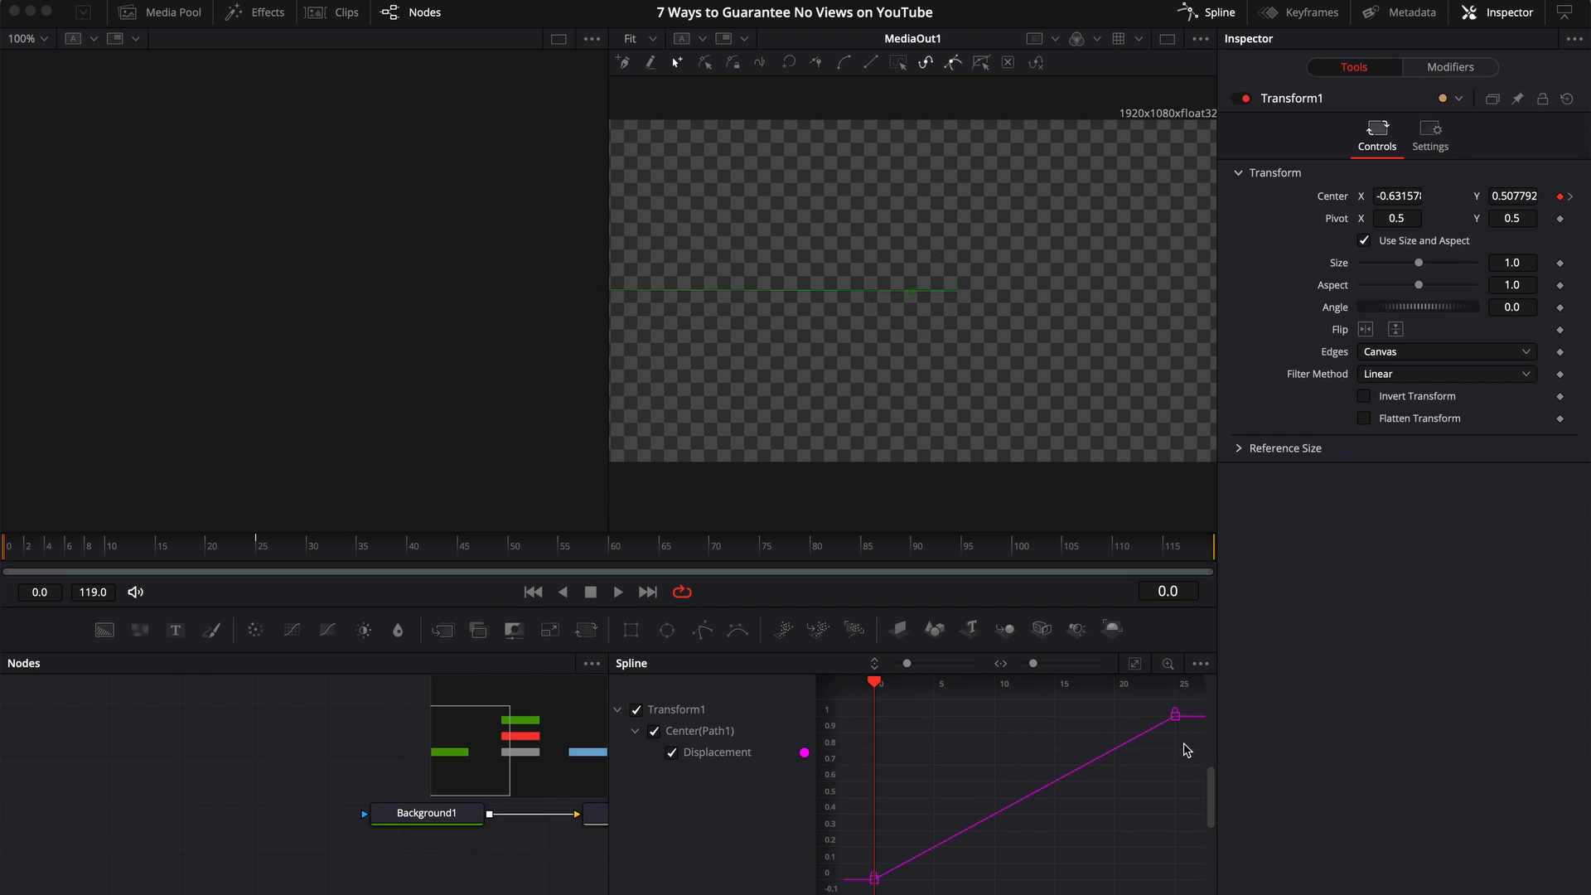
{"action": "left_click_drag", "start_coordinate": [1184, 743], "coordinate": [1158, 702]}
{"action": "key", "text": "s"}
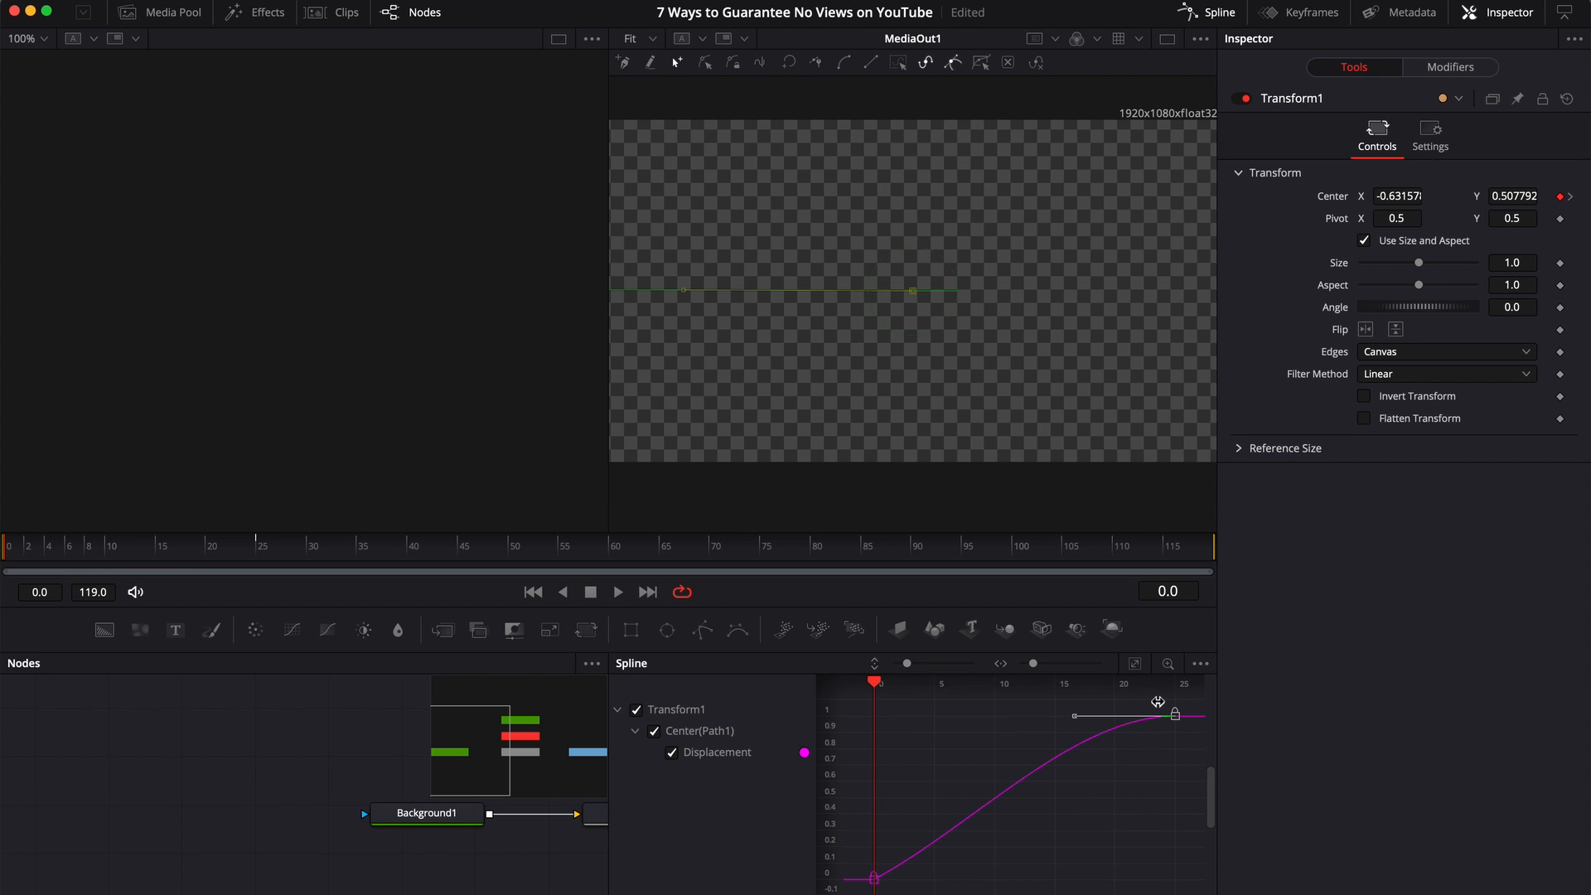
{"action": "left_click", "coordinate": [1220, 15]}
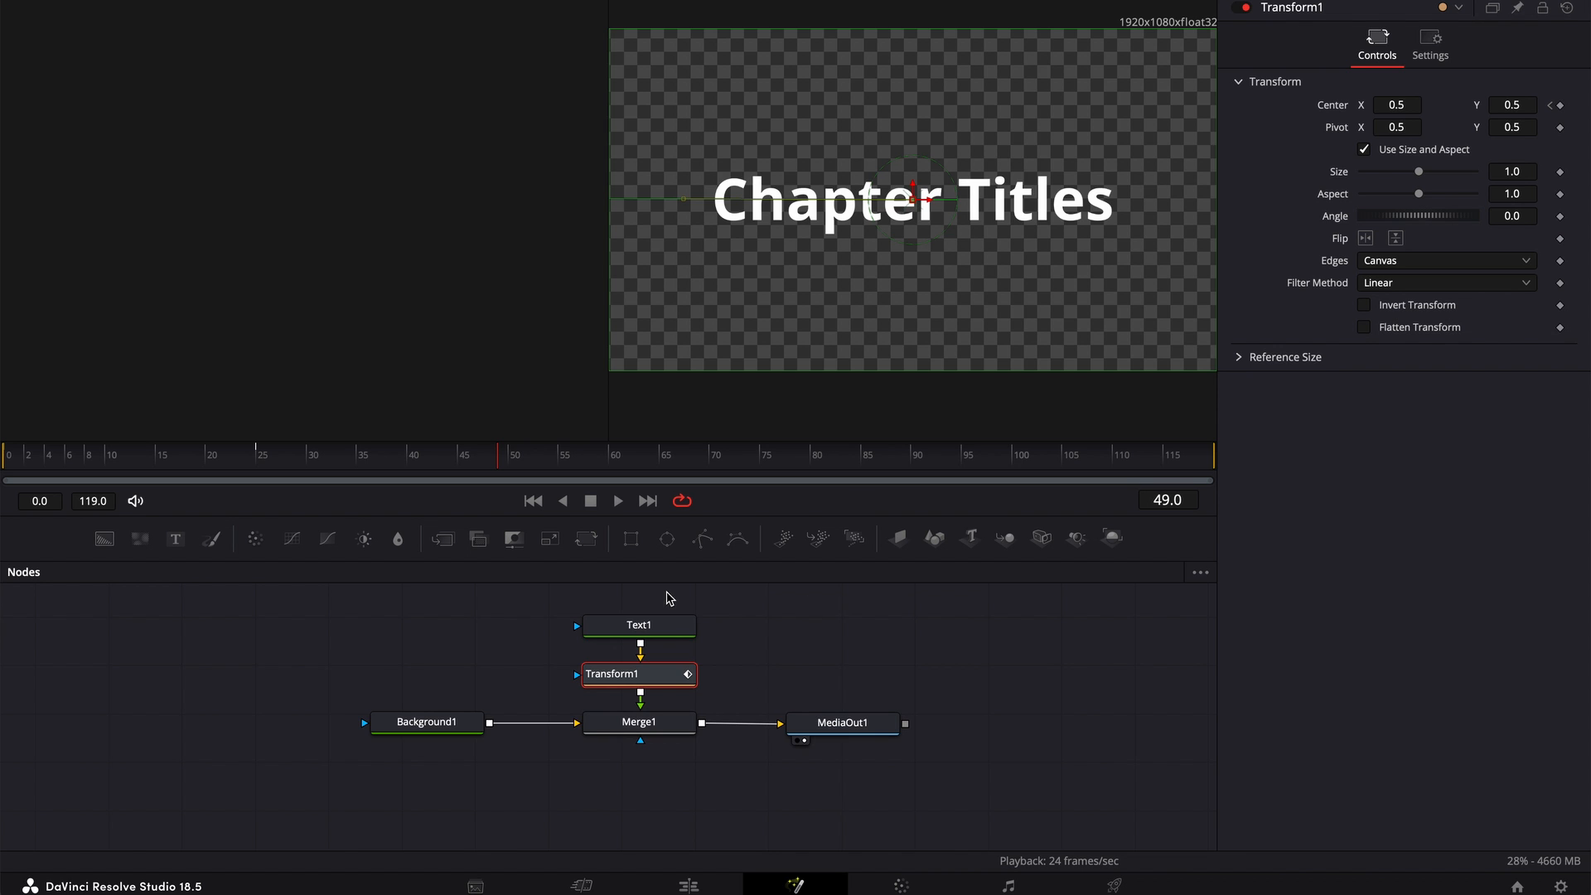
Create a macro from the Text1, Transform1, Background1 and Merge1 nodes, exporting Text1's parameters from StyledText through LineSpacingClone
{"action": "left_click_drag", "start_coordinate": [669, 597], "coordinate": [410, 829]}
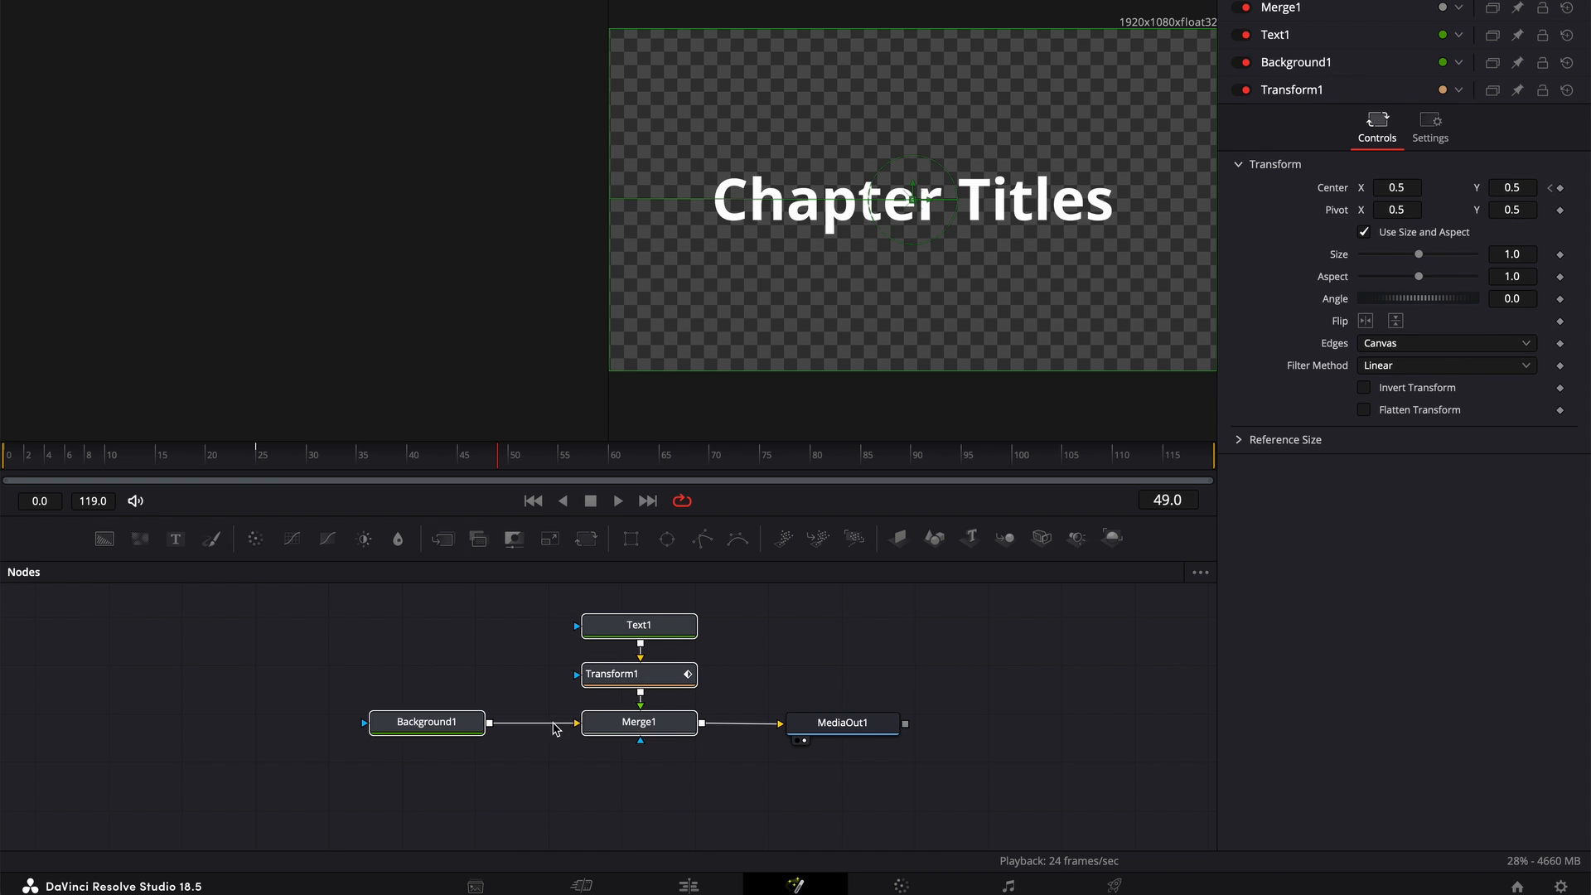
{"action": "right_click", "coordinate": [634, 727]}
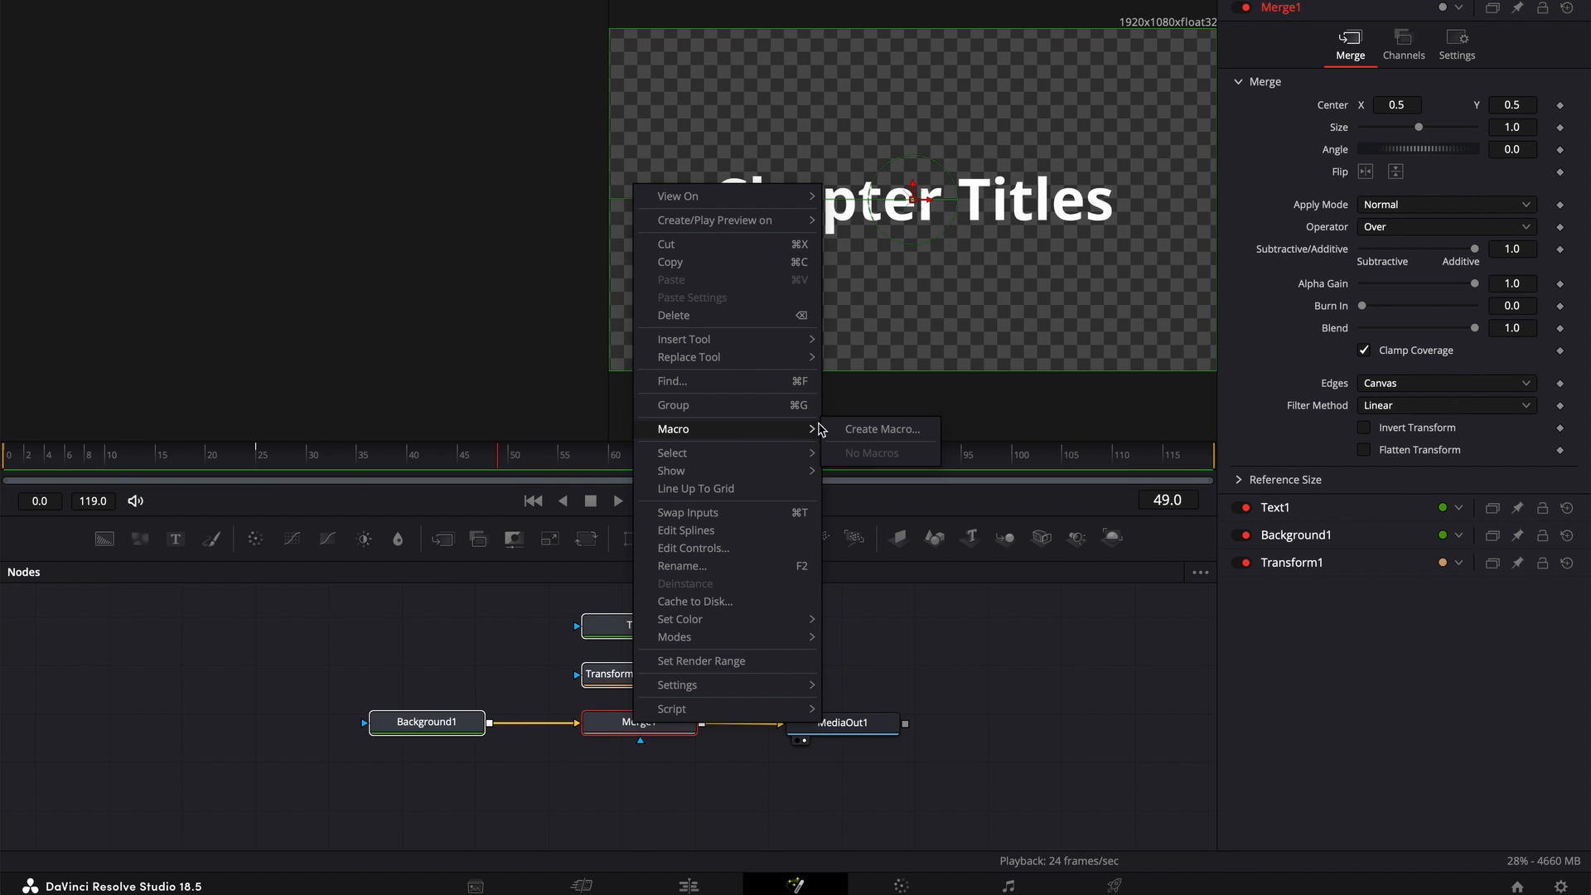
{"action": "left_click", "coordinate": [859, 430]}
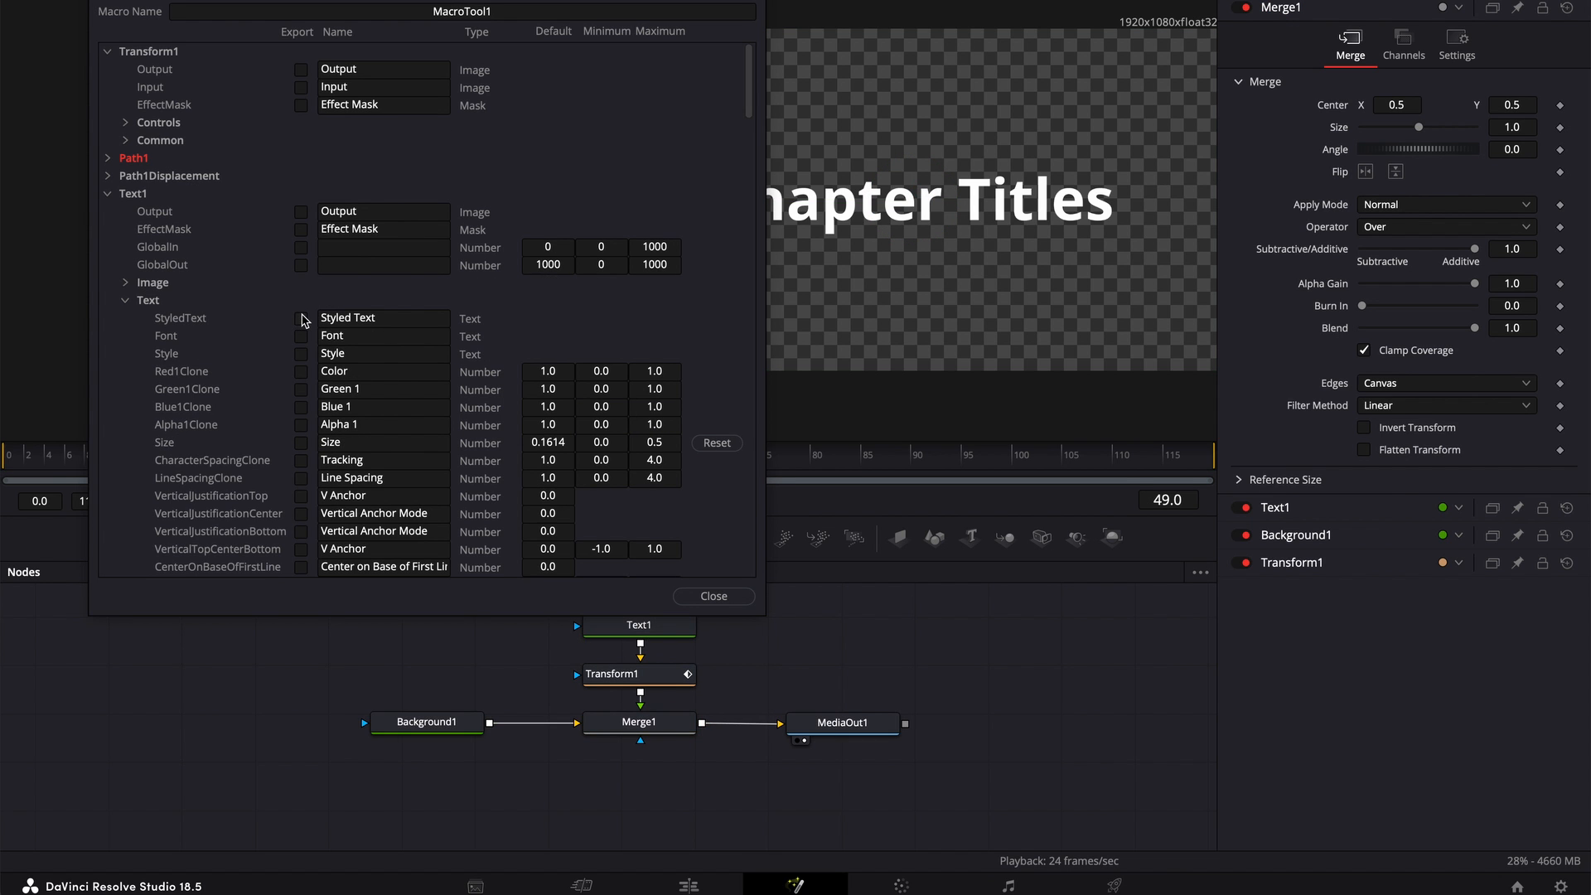
{"action": "left_click", "coordinate": [302, 319]}
{"action": "left_click", "coordinate": [302, 372]}
{"action": "left_click", "coordinate": [302, 426]}
{"action": "left_click", "coordinate": [302, 479]}
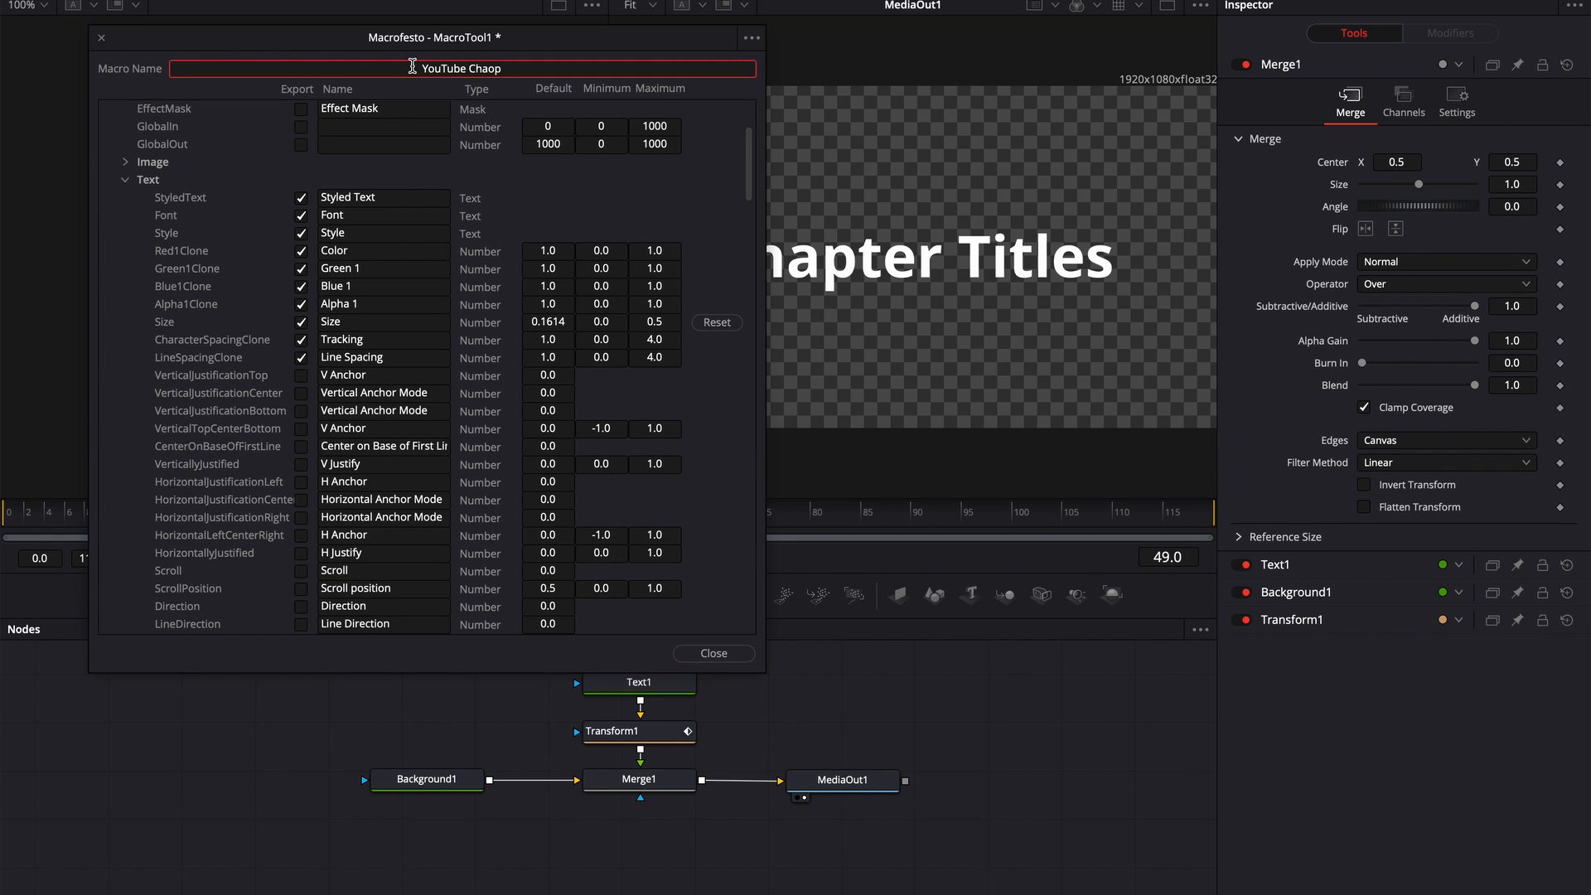
Name the macro YouTube Chapter Titles and save it under that name in the YT Chap Titles folder
{"action": "key", "text": "BackSpace"}
{"action": "key", "text": "BackSpace"}
{"action": "type", "text": "pter Titles"}
{"action": "key", "text": "Return"}
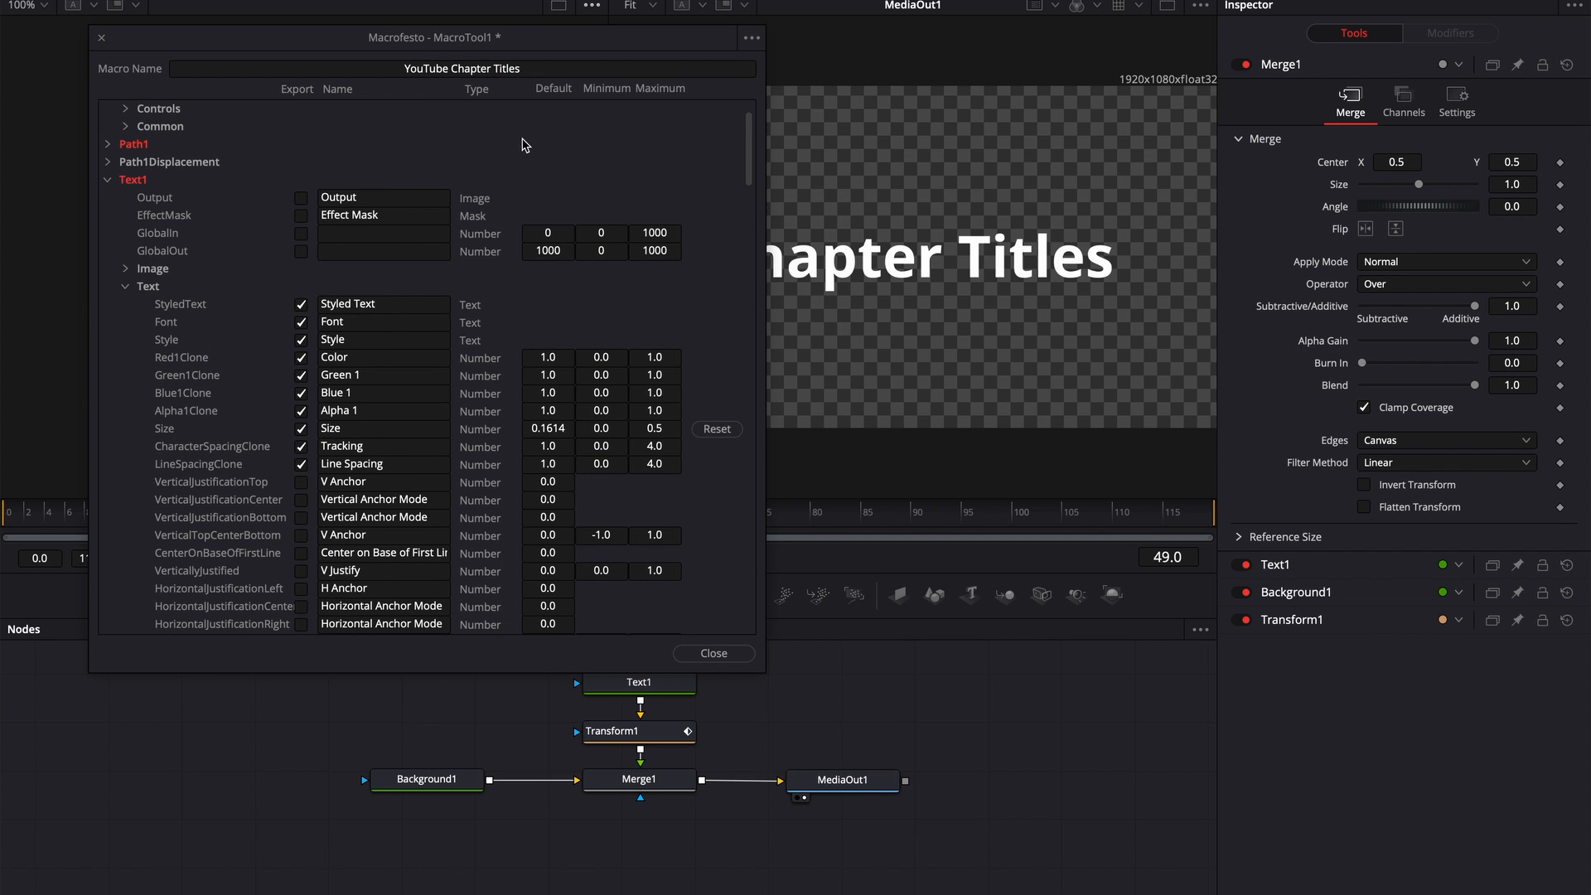
{"action": "left_click", "coordinate": [751, 38]}
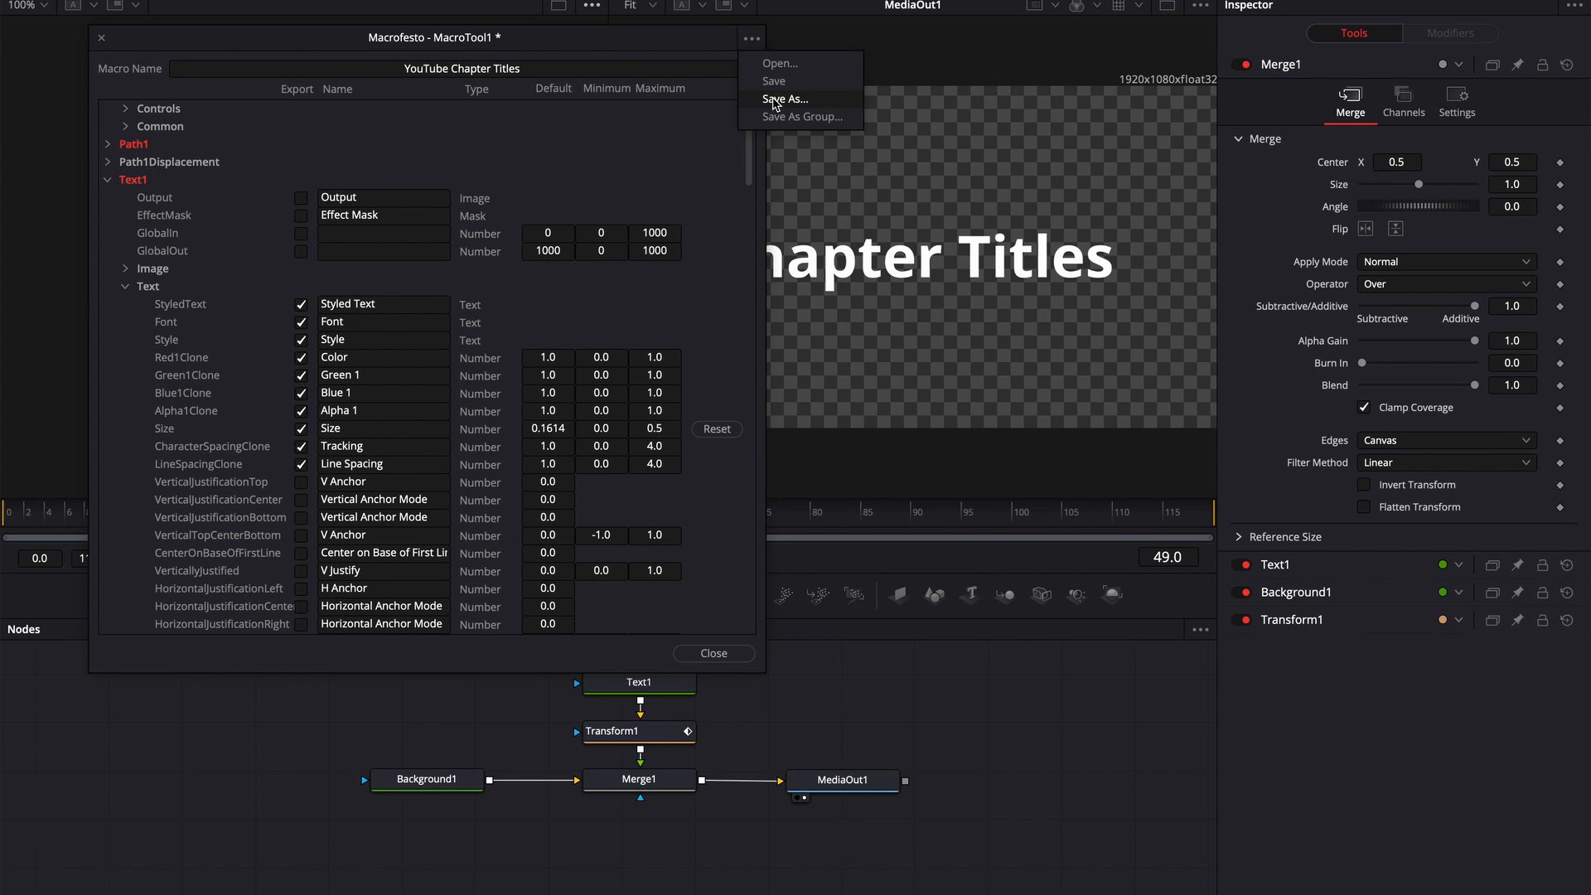
{"action": "left_click", "coordinate": [775, 99]}
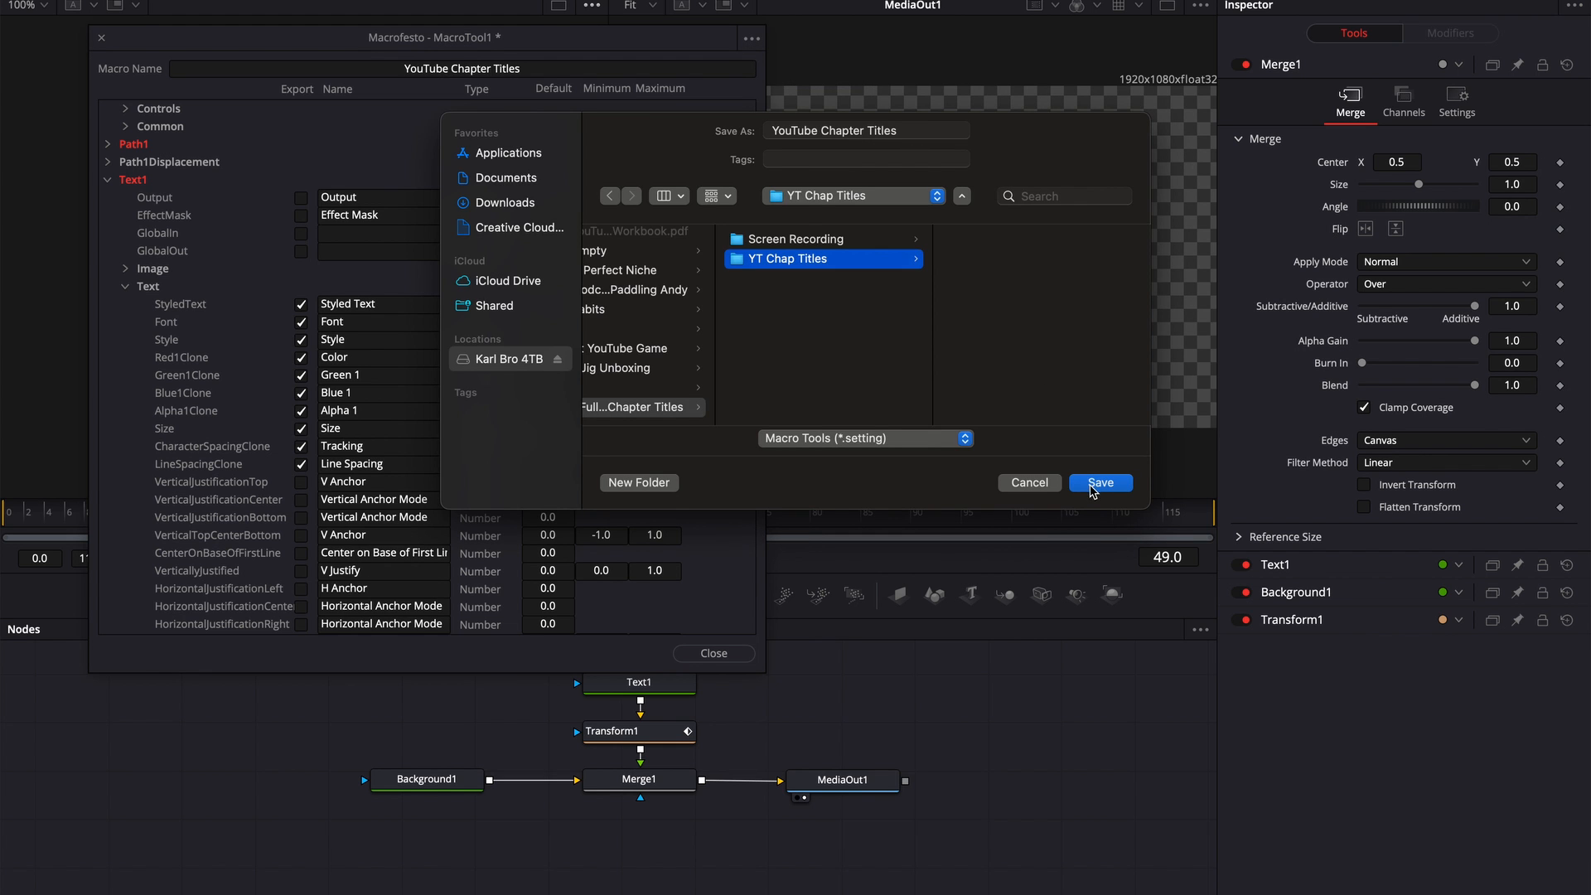
{"action": "left_click", "coordinate": [1099, 482]}
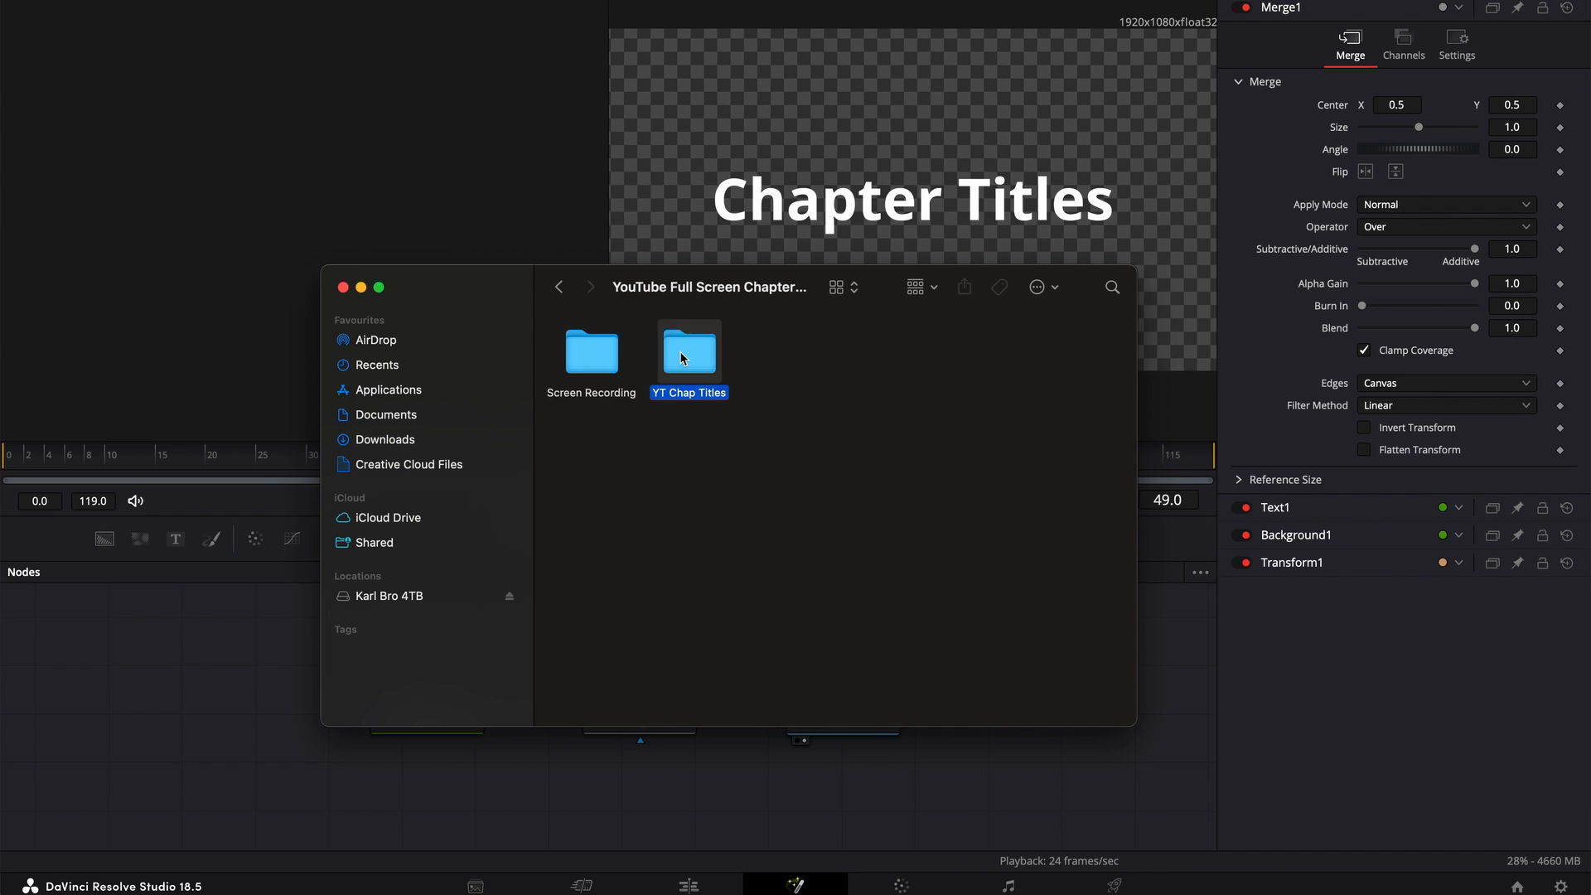
In Finder, create an Edit folder inside YT Chap Titles and move YouTube Chapter Titles.setting into it
{"action": "double_click", "coordinate": [671, 347]}
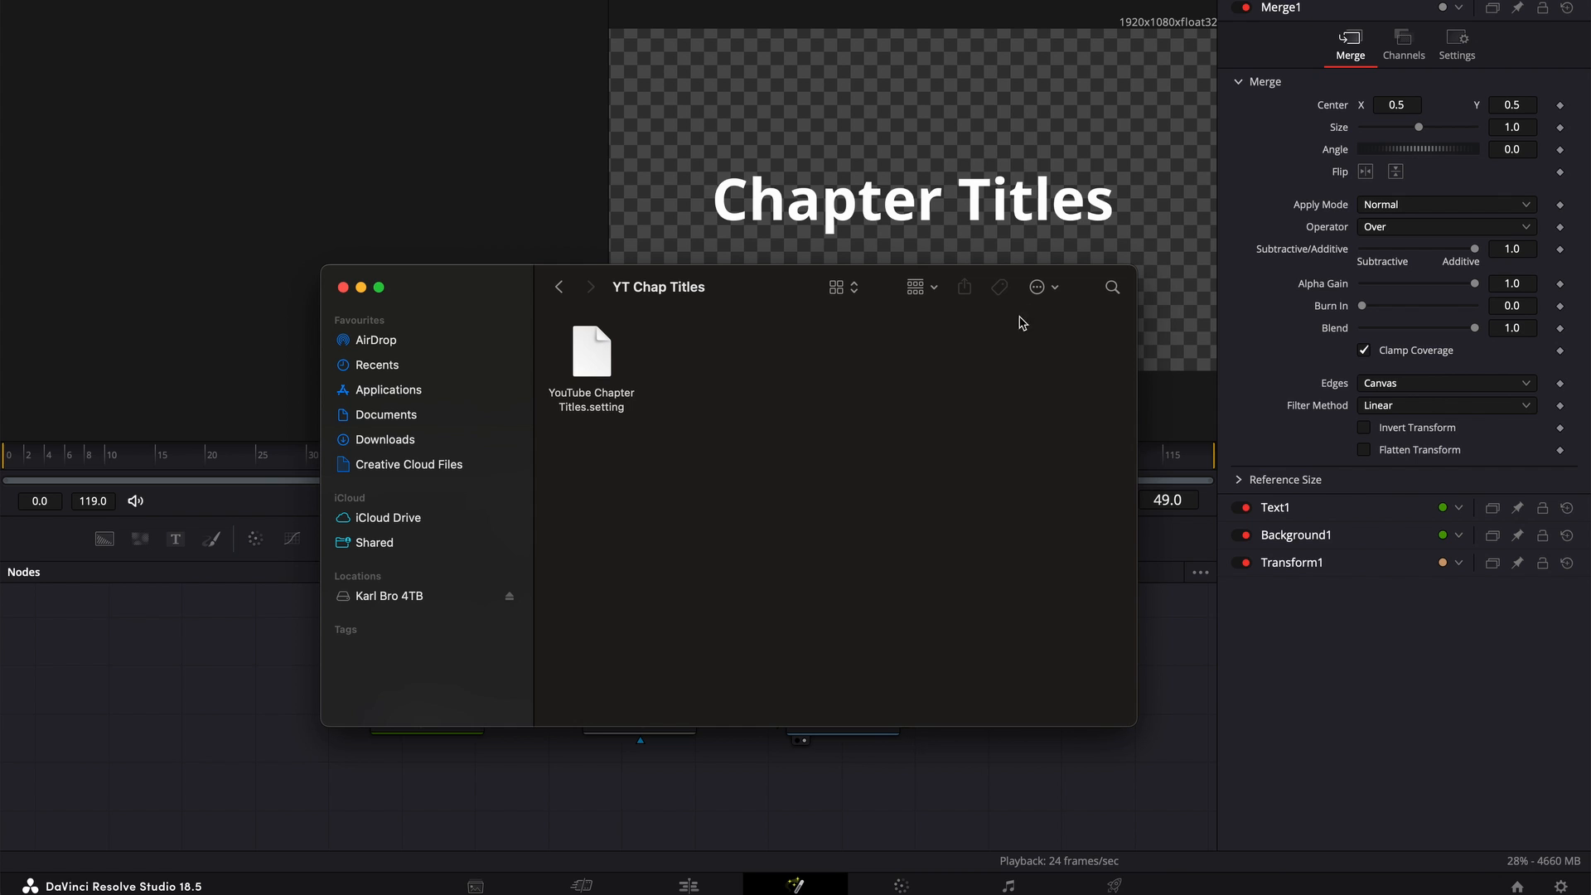
{"action": "left_click", "coordinate": [1037, 290]}
{"action": "left_click", "coordinate": [1066, 321]}
{"action": "type", "text": "Edit"}
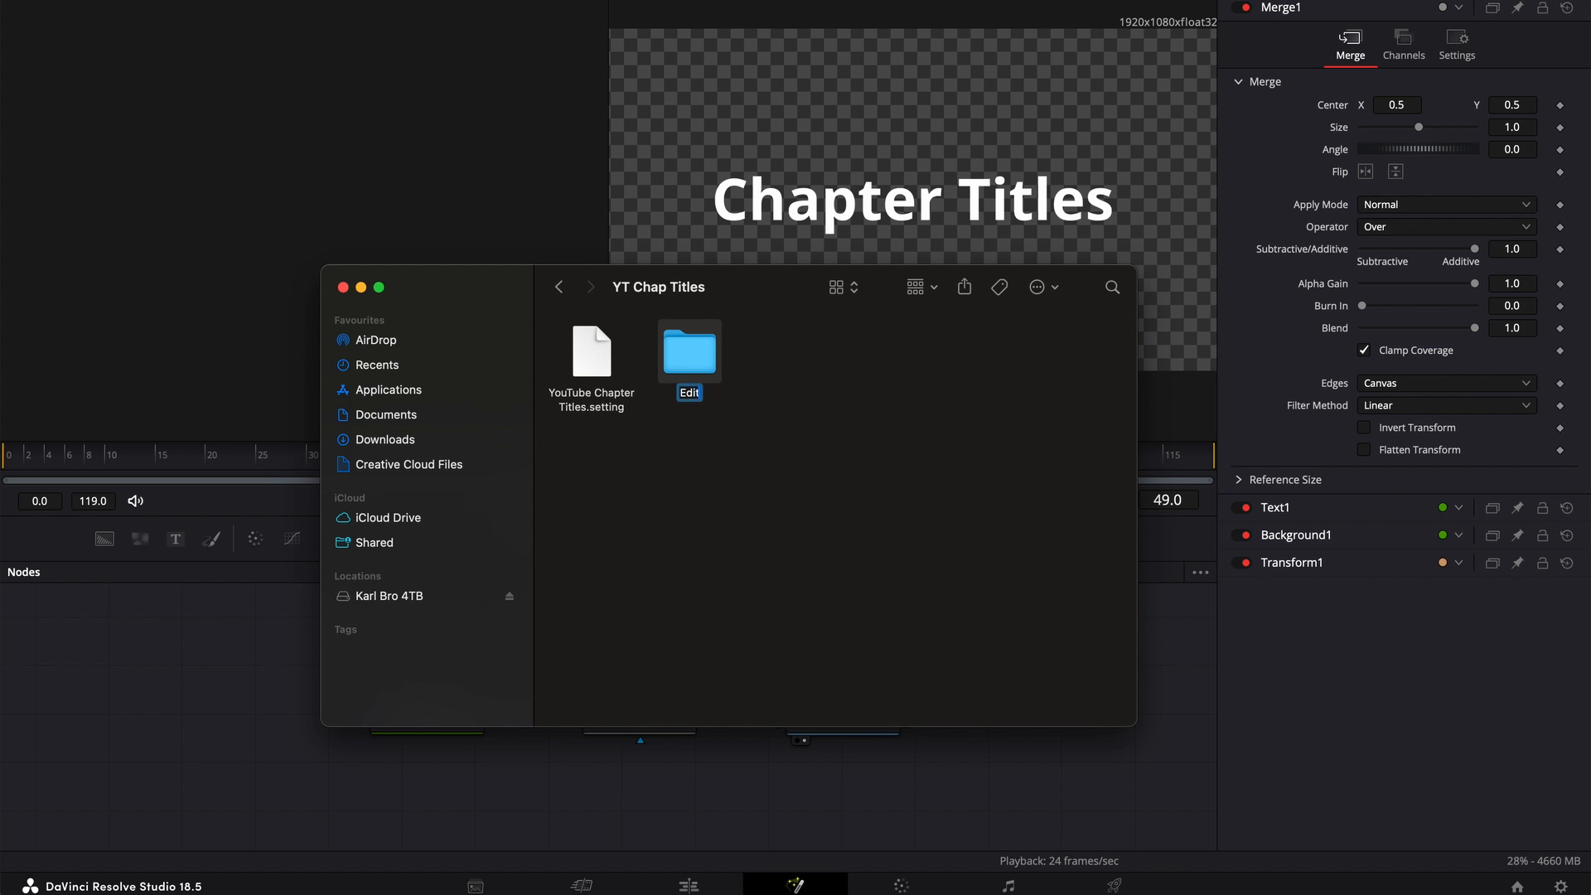
{"action": "left_click", "coordinate": [818, 505]}
{"action": "left_click_drag", "start_coordinate": [592, 352], "coordinate": [691, 365]}
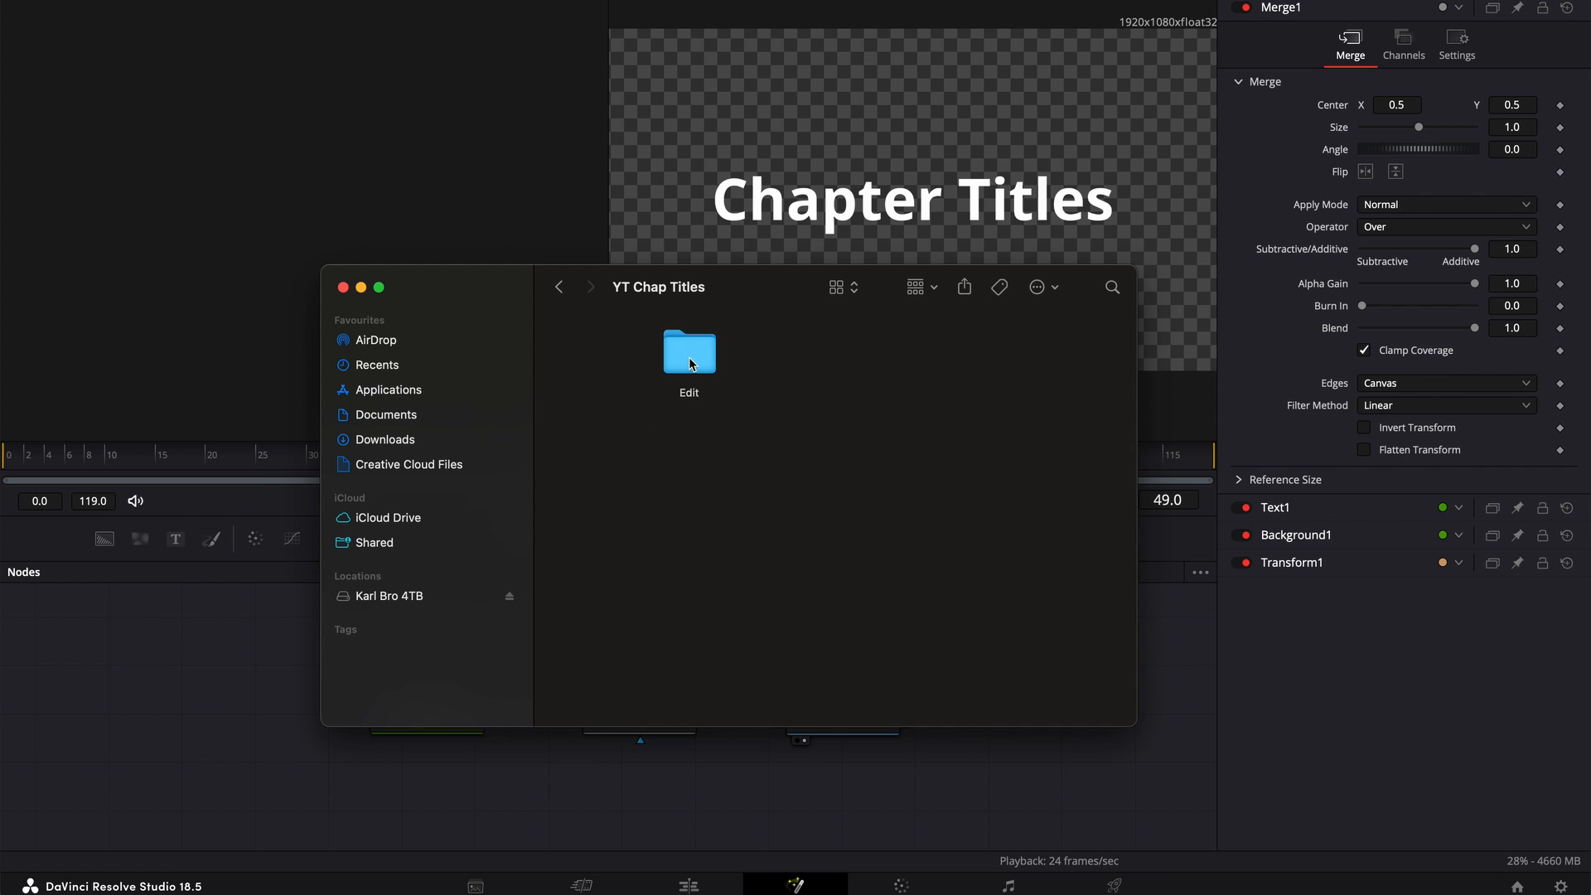
Create a Titles folder inside the Edit folder and move YouTube Chapter Titles.setting into it
{"action": "double_click", "coordinate": [691, 361]}
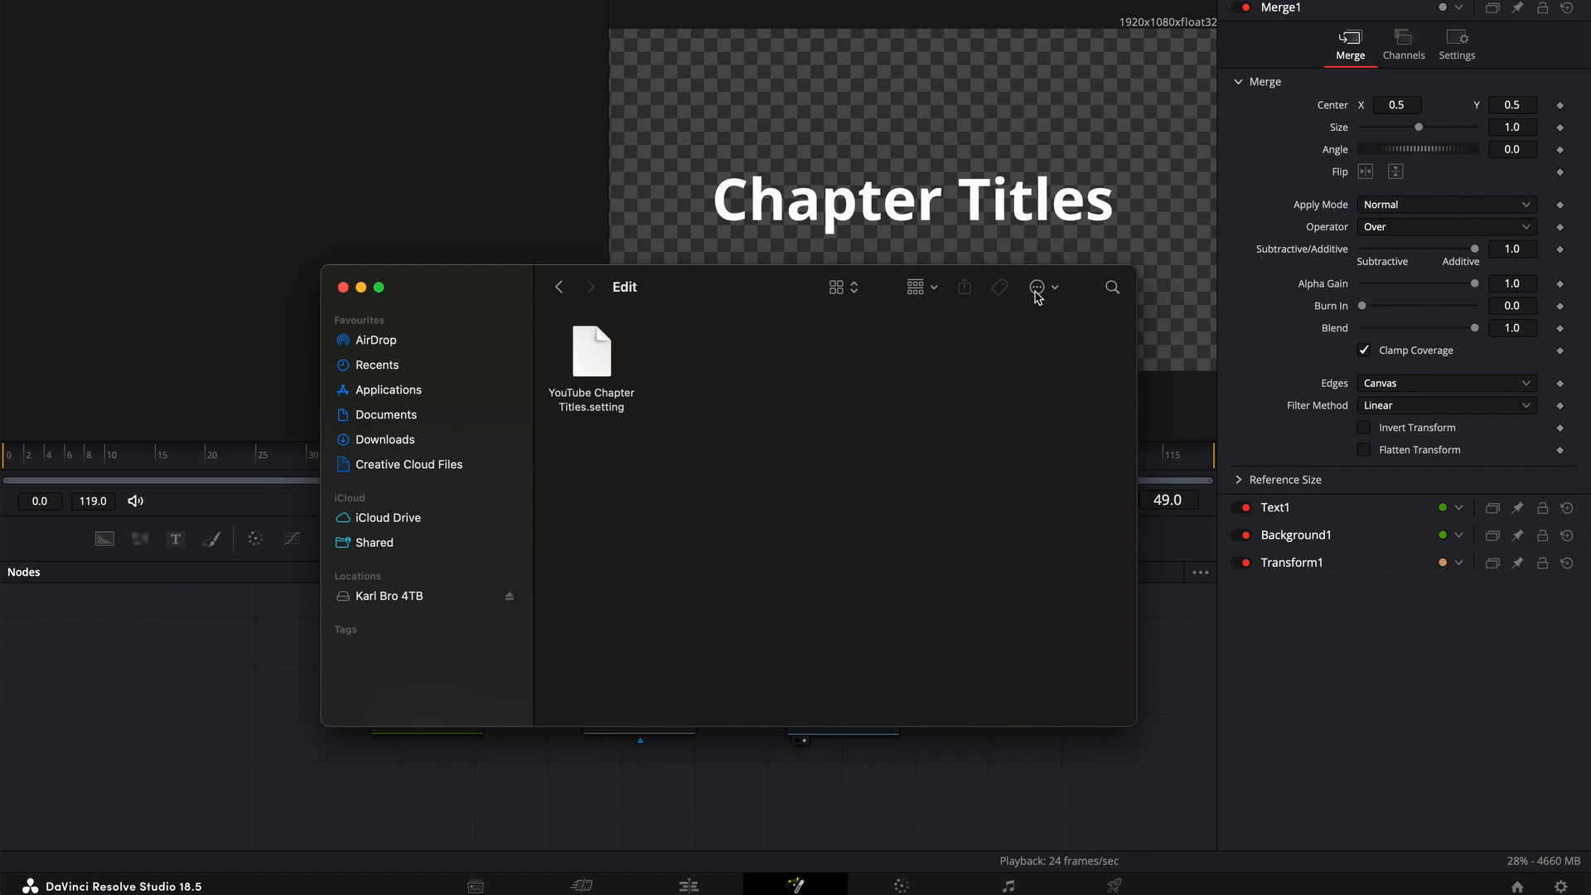
{"action": "left_click", "coordinate": [1037, 288]}
{"action": "left_click", "coordinate": [1043, 323]}
{"action": "type", "text": "Ti"}
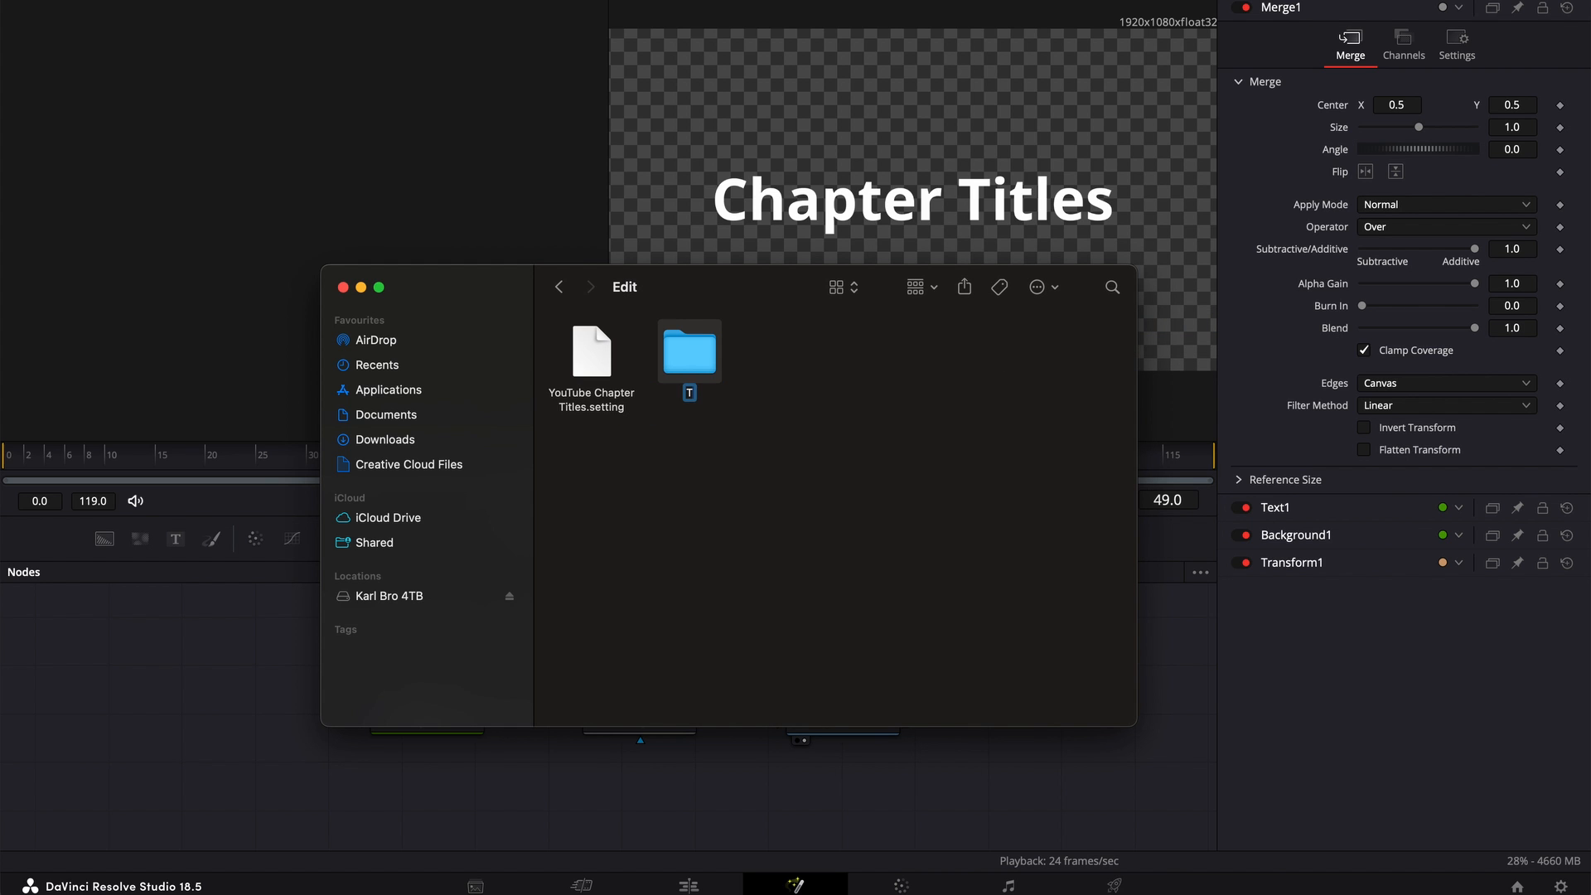
{"action": "type", "text": "tles"}
{"action": "left_click", "coordinate": [801, 534]}
{"action": "left_click_drag", "start_coordinate": [610, 363], "coordinate": [687, 359]}
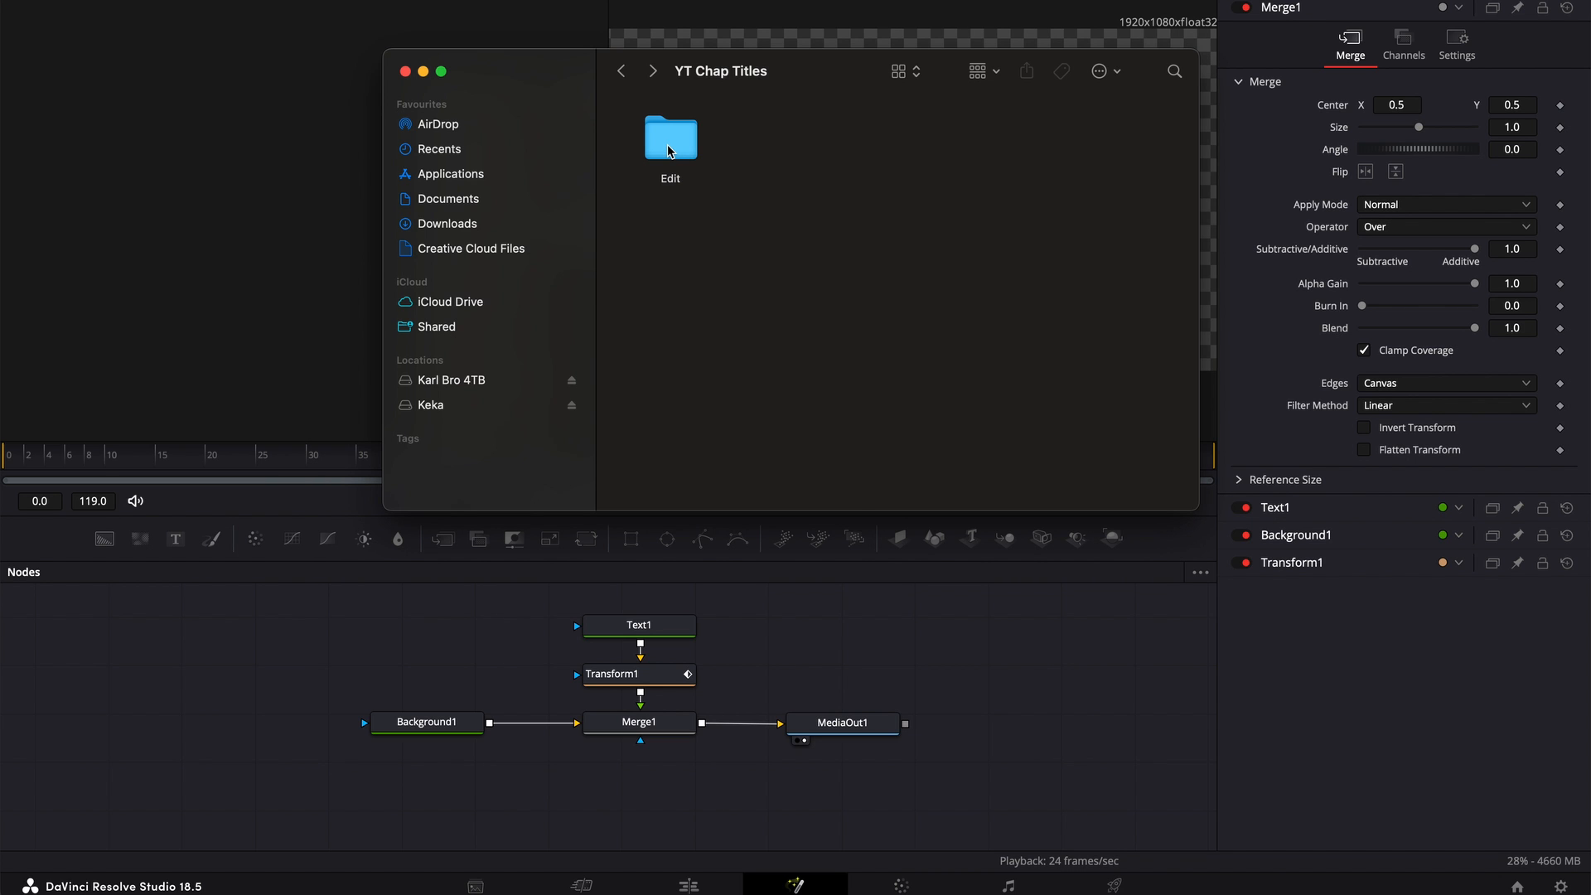
Compress the Edit folder and rename the archive YouTube Chapter Title.drfx, accepting the .drfx extension
{"action": "right_click", "coordinate": [670, 150]}
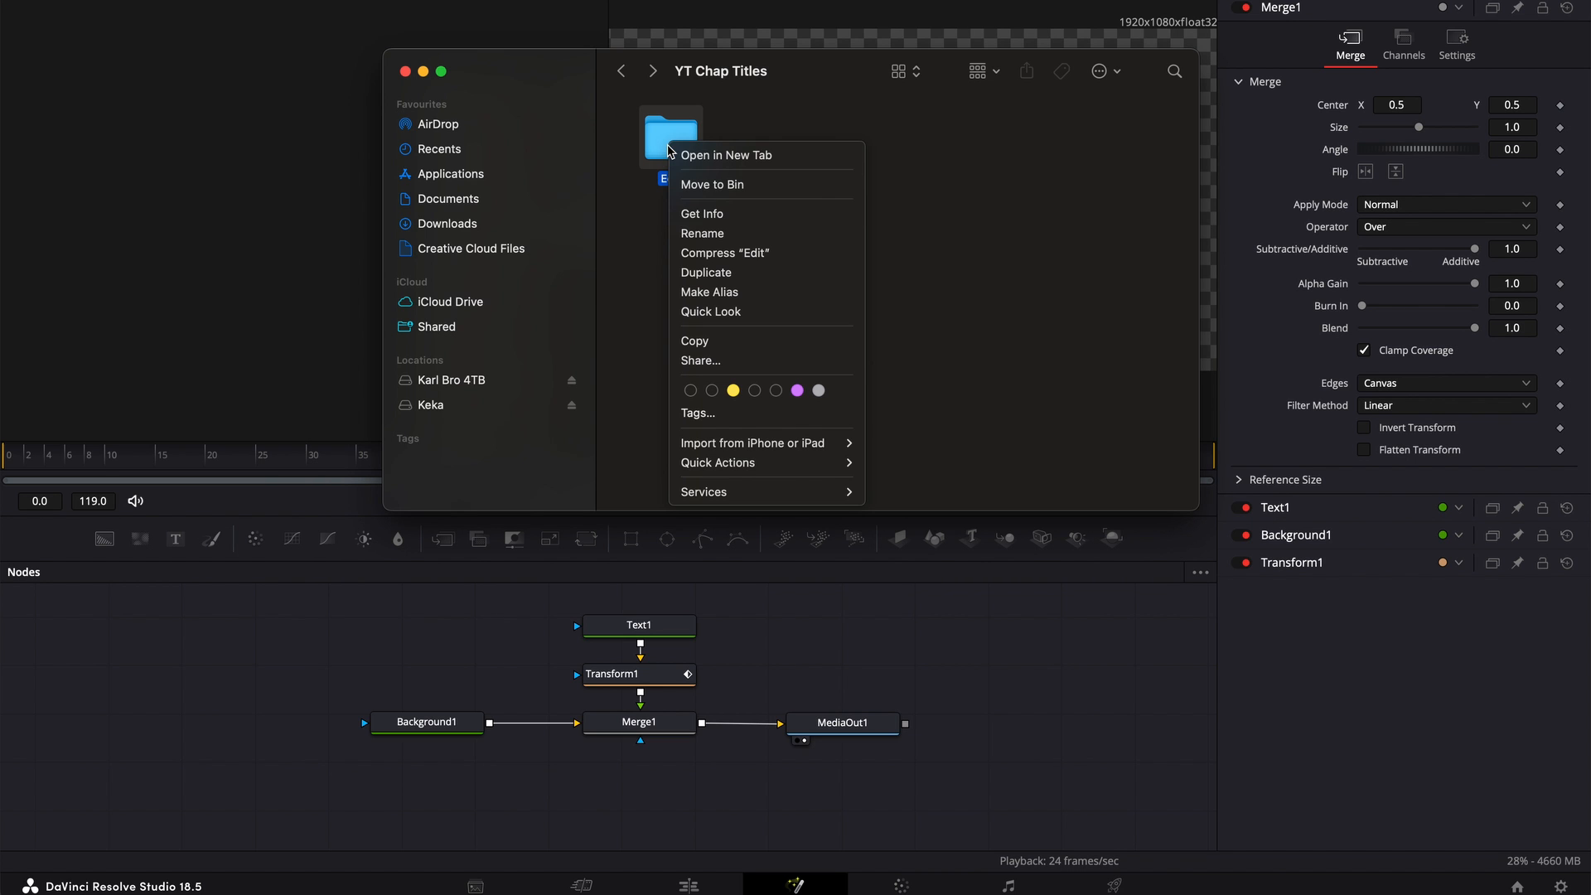
{"action": "left_click", "coordinate": [734, 259]}
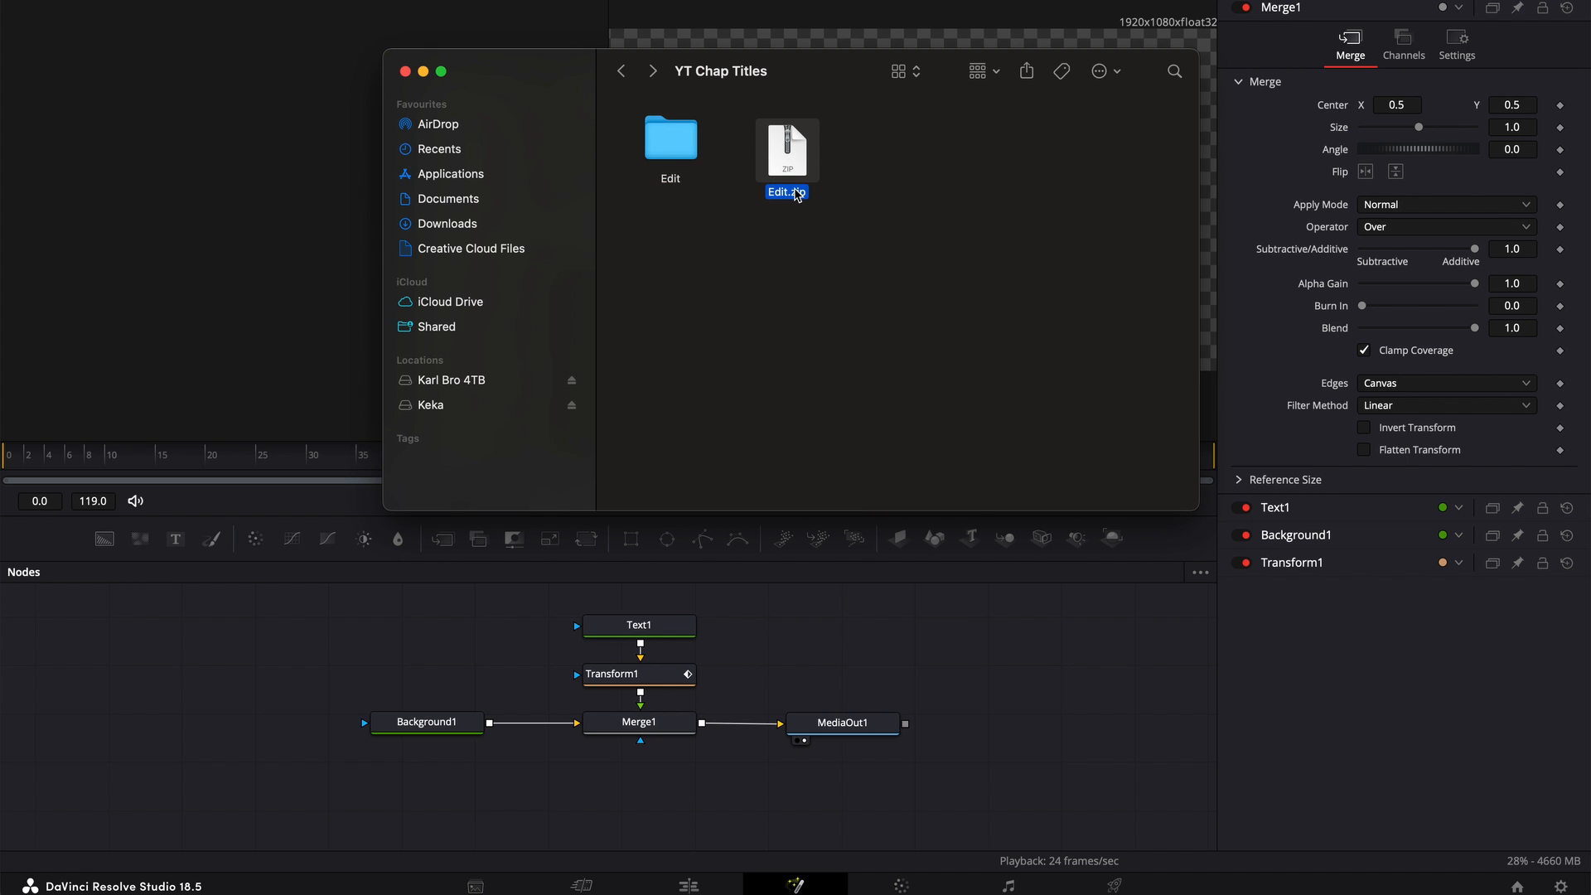
{"action": "right_click", "coordinate": [788, 192]}
{"action": "left_click", "coordinate": [821, 300]}
{"action": "type", "text": "YouTube Chapter Title"}
{"action": "key", "text": "BackSpace"}
{"action": "key", "text": "BackSpace"}
{"action": "key", "text": "BackSpace"}
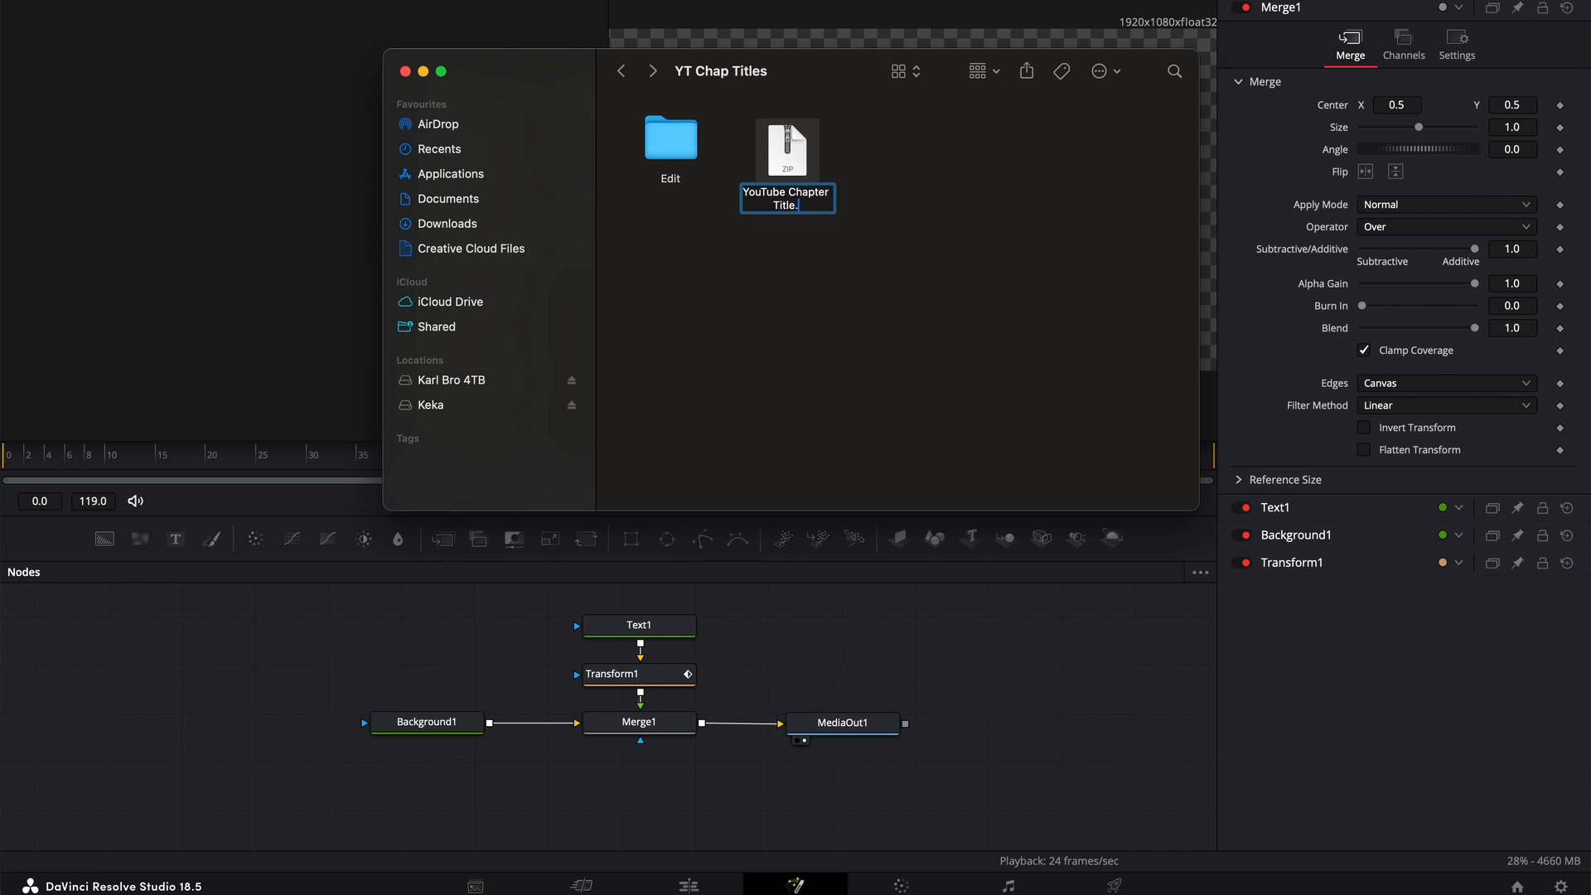
{"action": "type", "text": "drfx"}
{"action": "key", "text": "Return"}
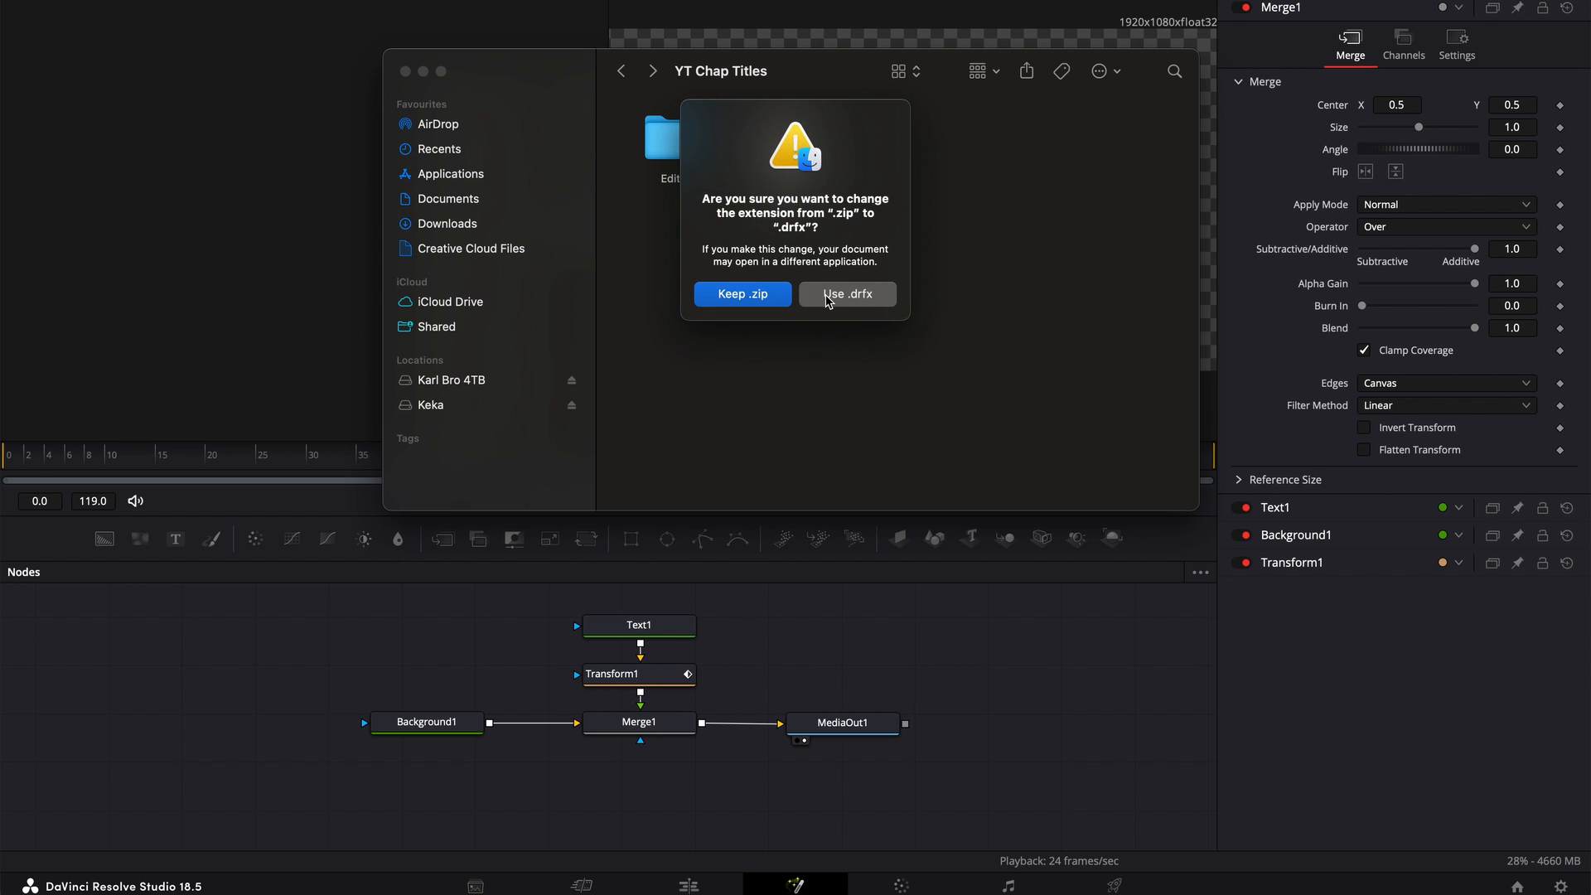
{"action": "left_click", "coordinate": [827, 298]}
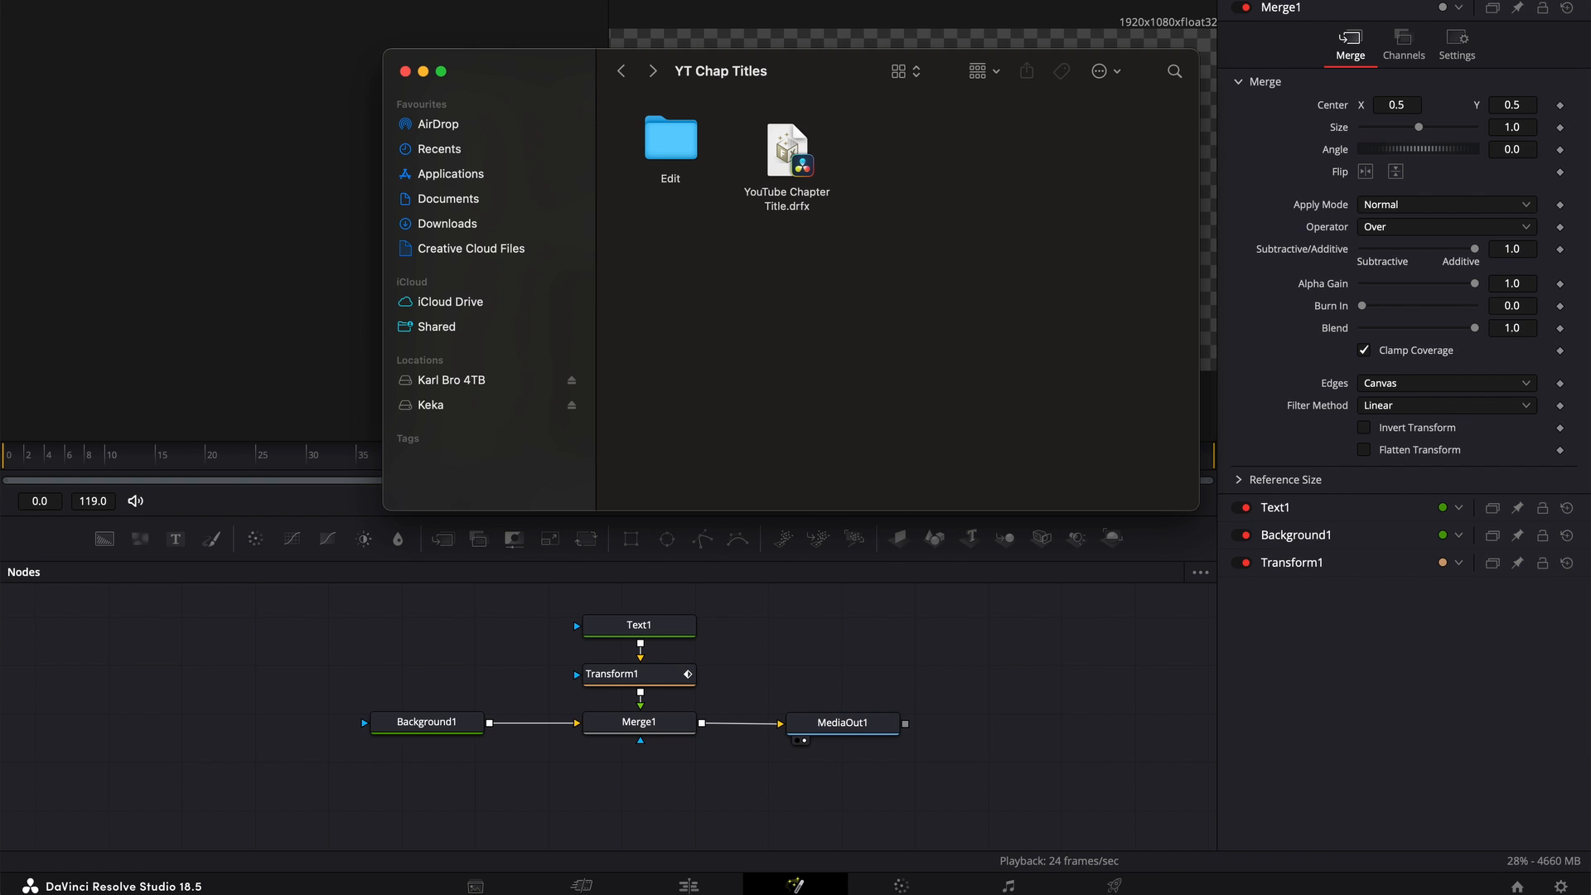
Paste a copy of the .drfx file into YT Chap Titles and preview YouTube Chapter Title.drfx
{"action": "left_click", "coordinate": [909, 202]}
{"action": "key", "text": "super+v"}
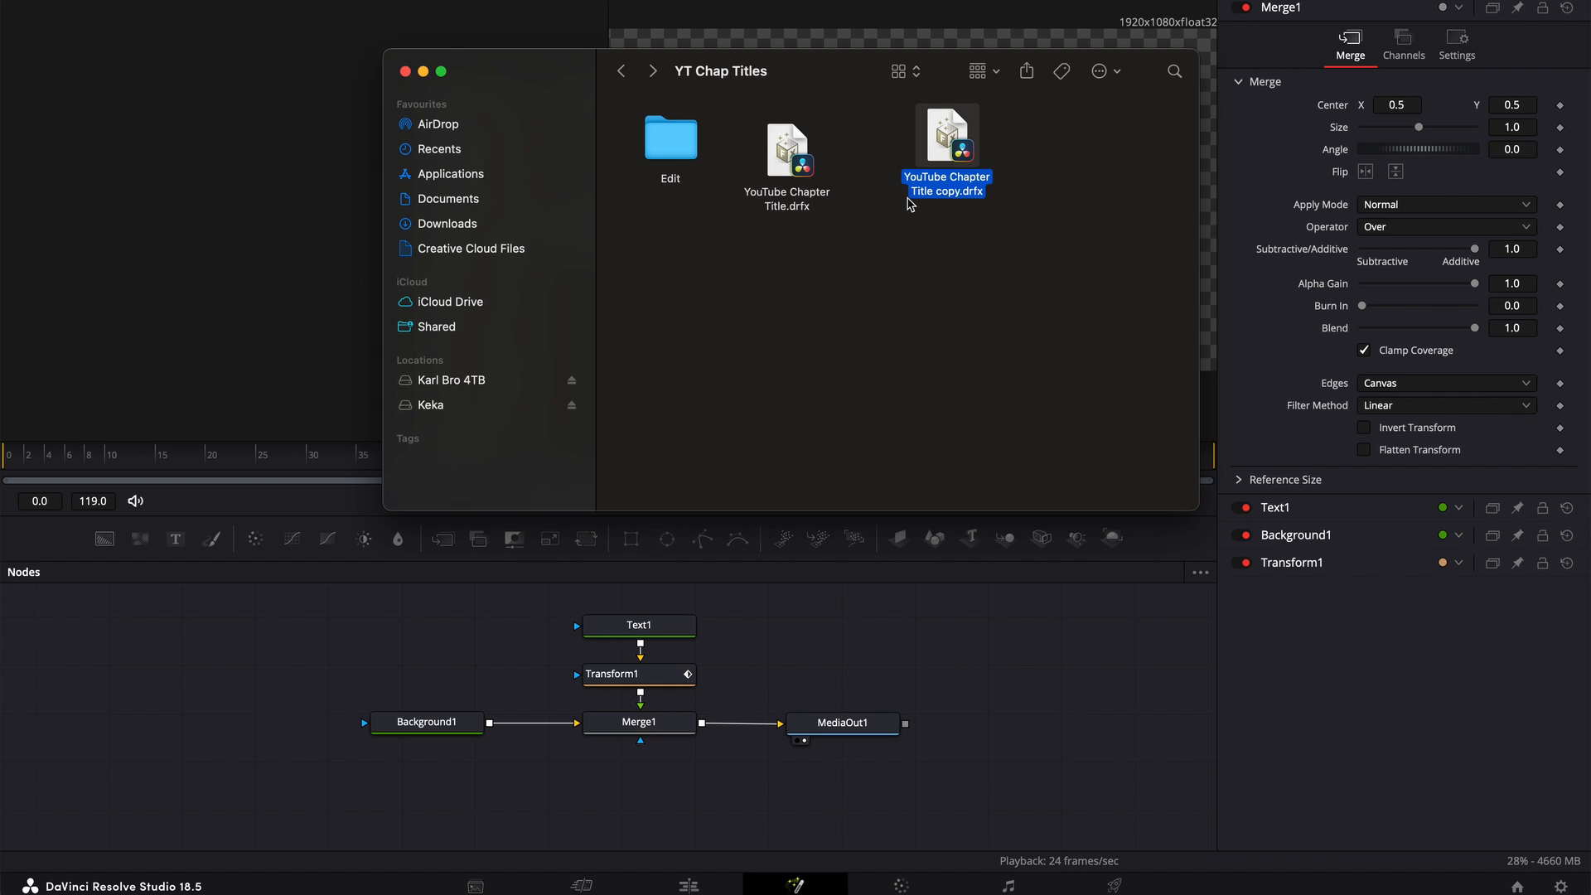
{"action": "key", "text": "space"}
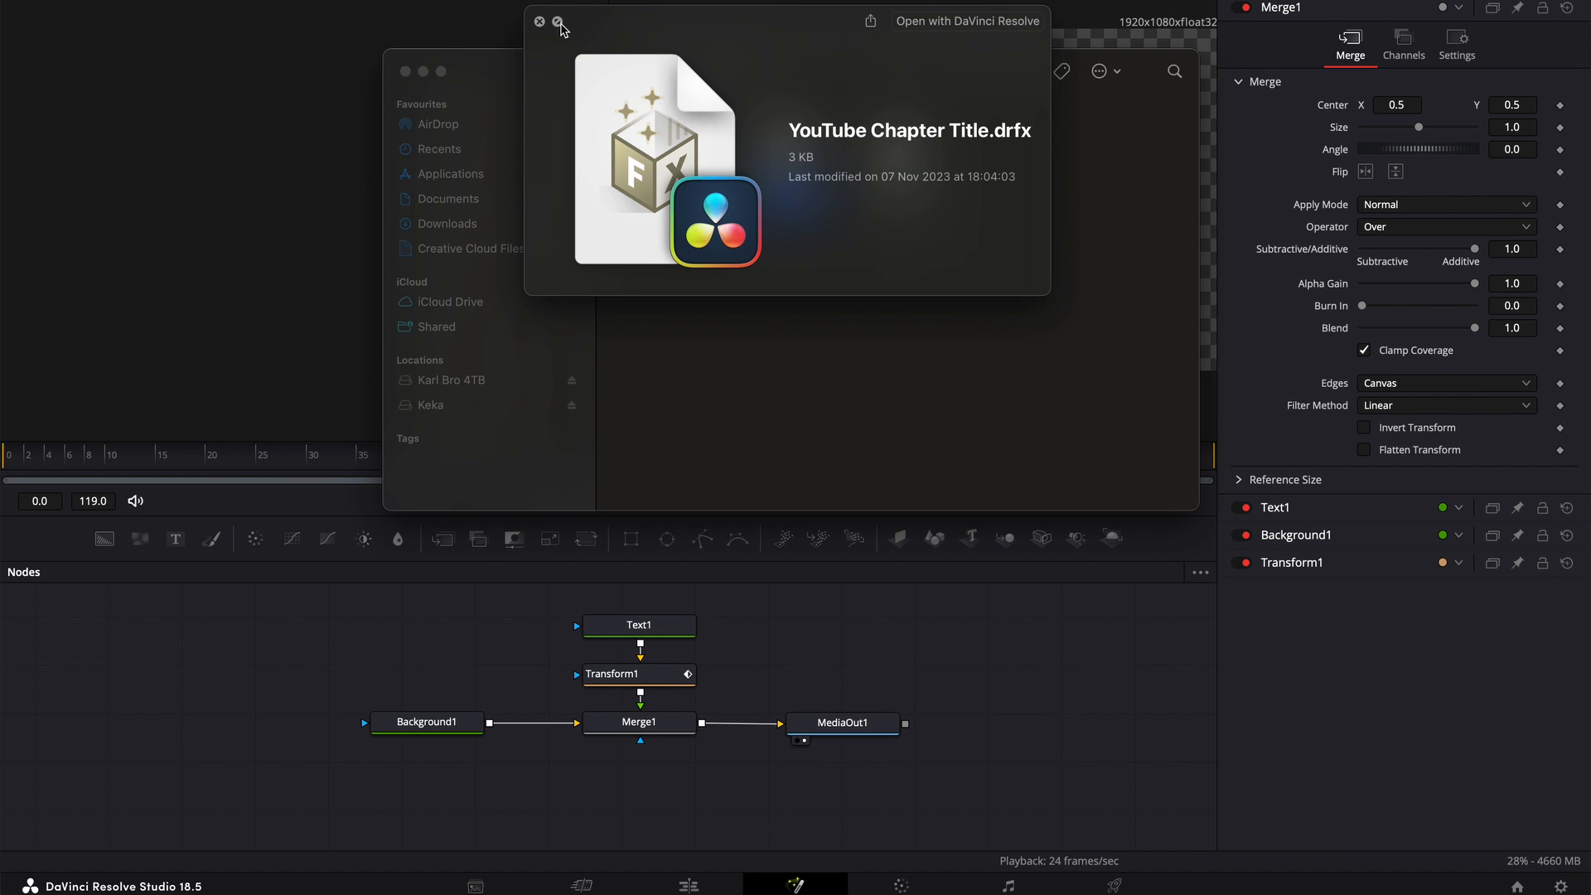
{"action": "left_click", "coordinate": [539, 21]}
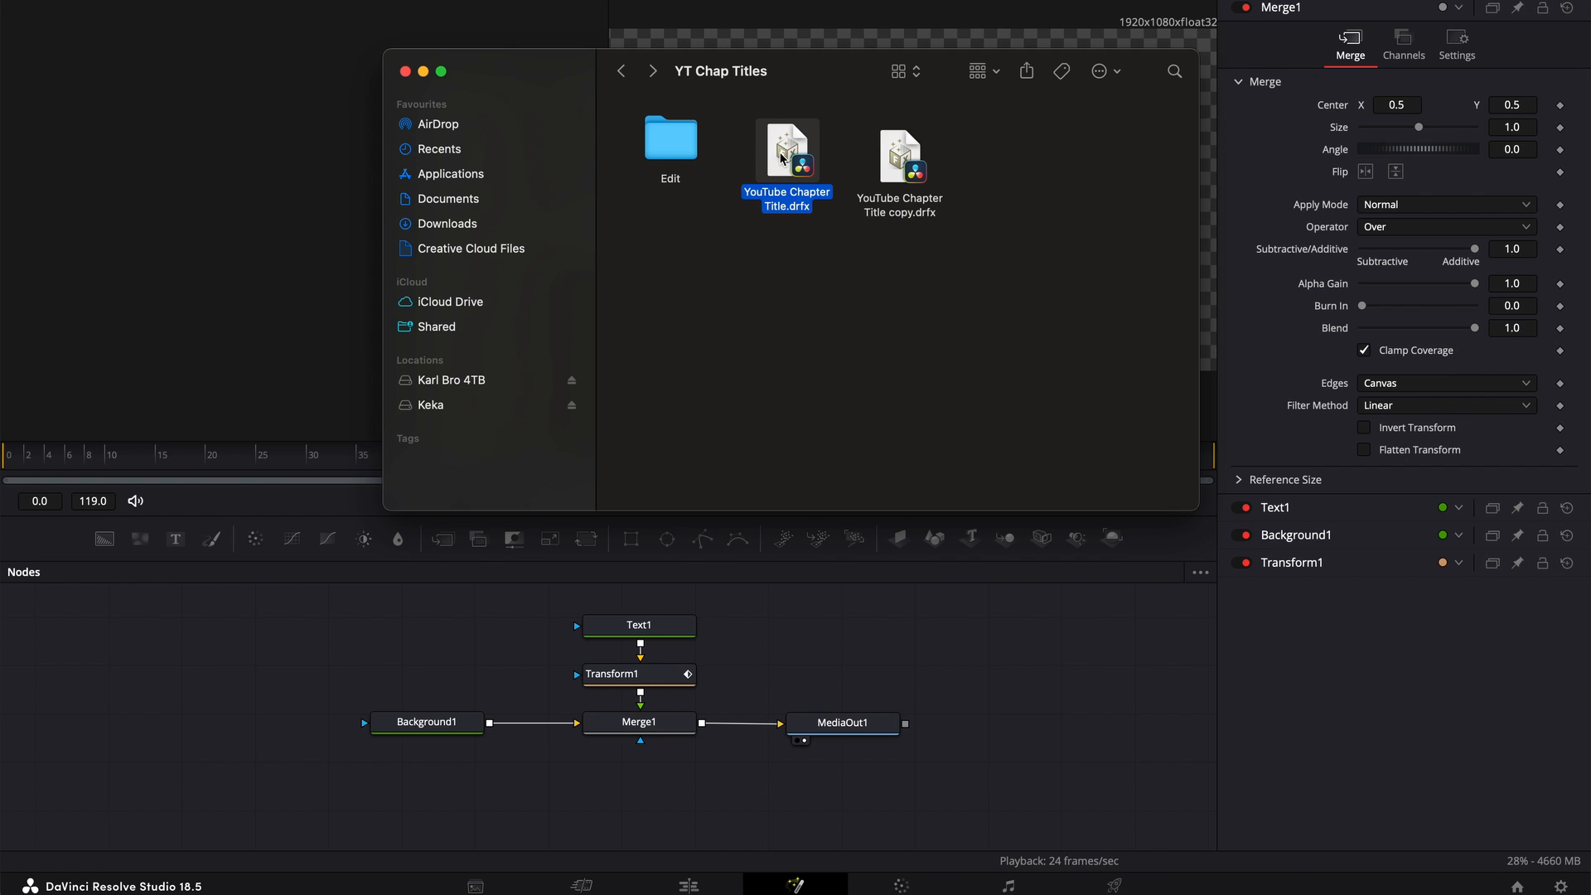
Install the YouTube Chapter Title.drfx template bundle in DaVinci Resolve and close the macro editor
{"action": "left_click_drag", "start_coordinate": [784, 158], "coordinate": [812, 667]}
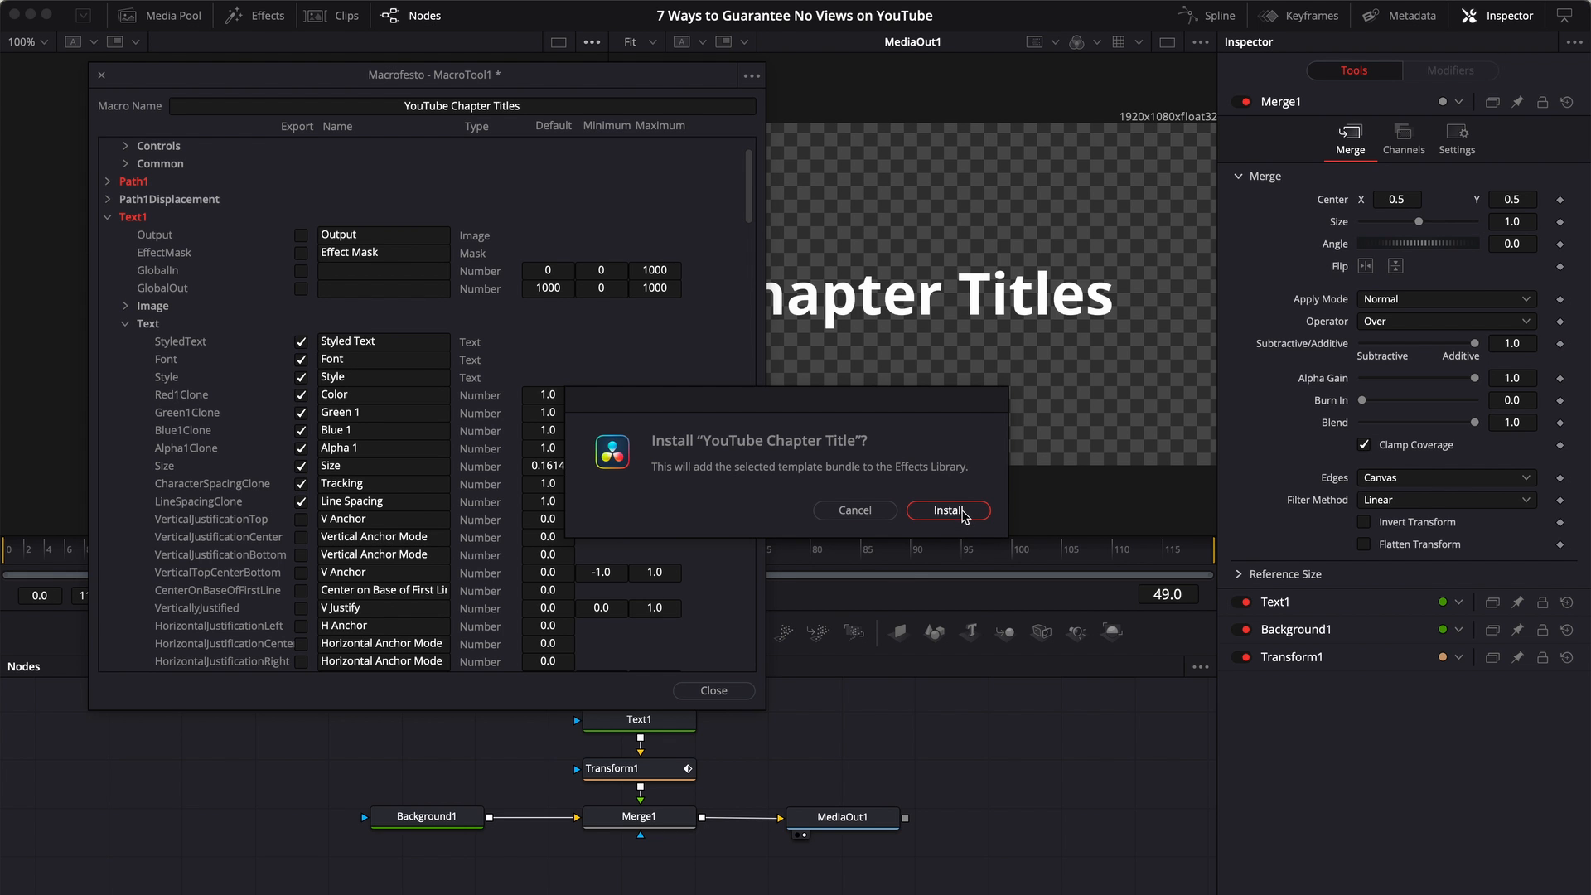
{"action": "left_click", "coordinate": [962, 513]}
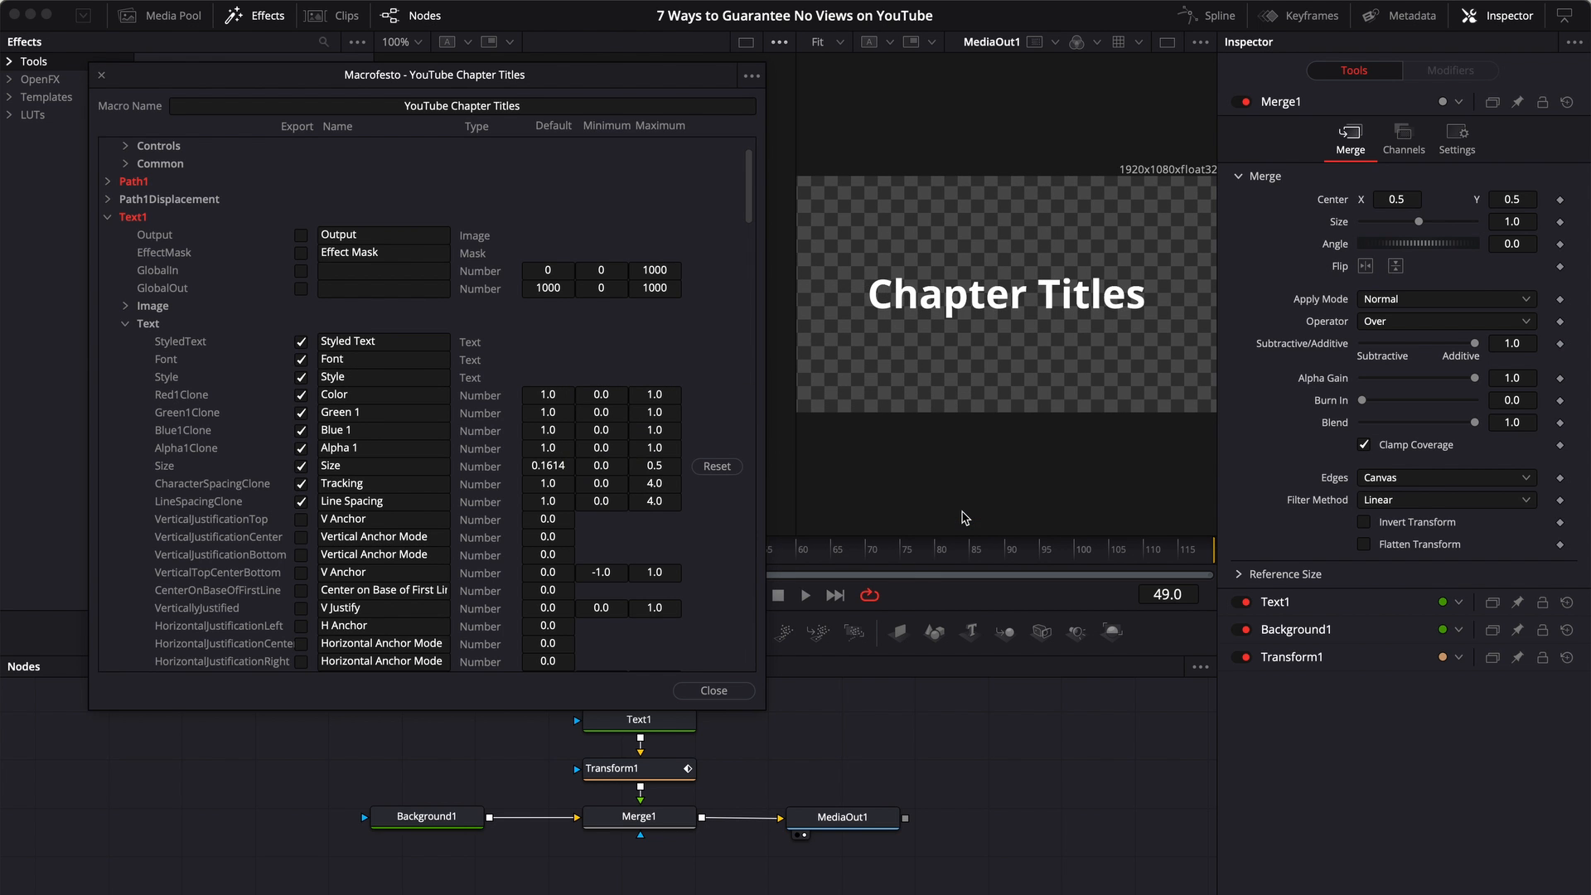
{"action": "left_click", "coordinate": [715, 691]}
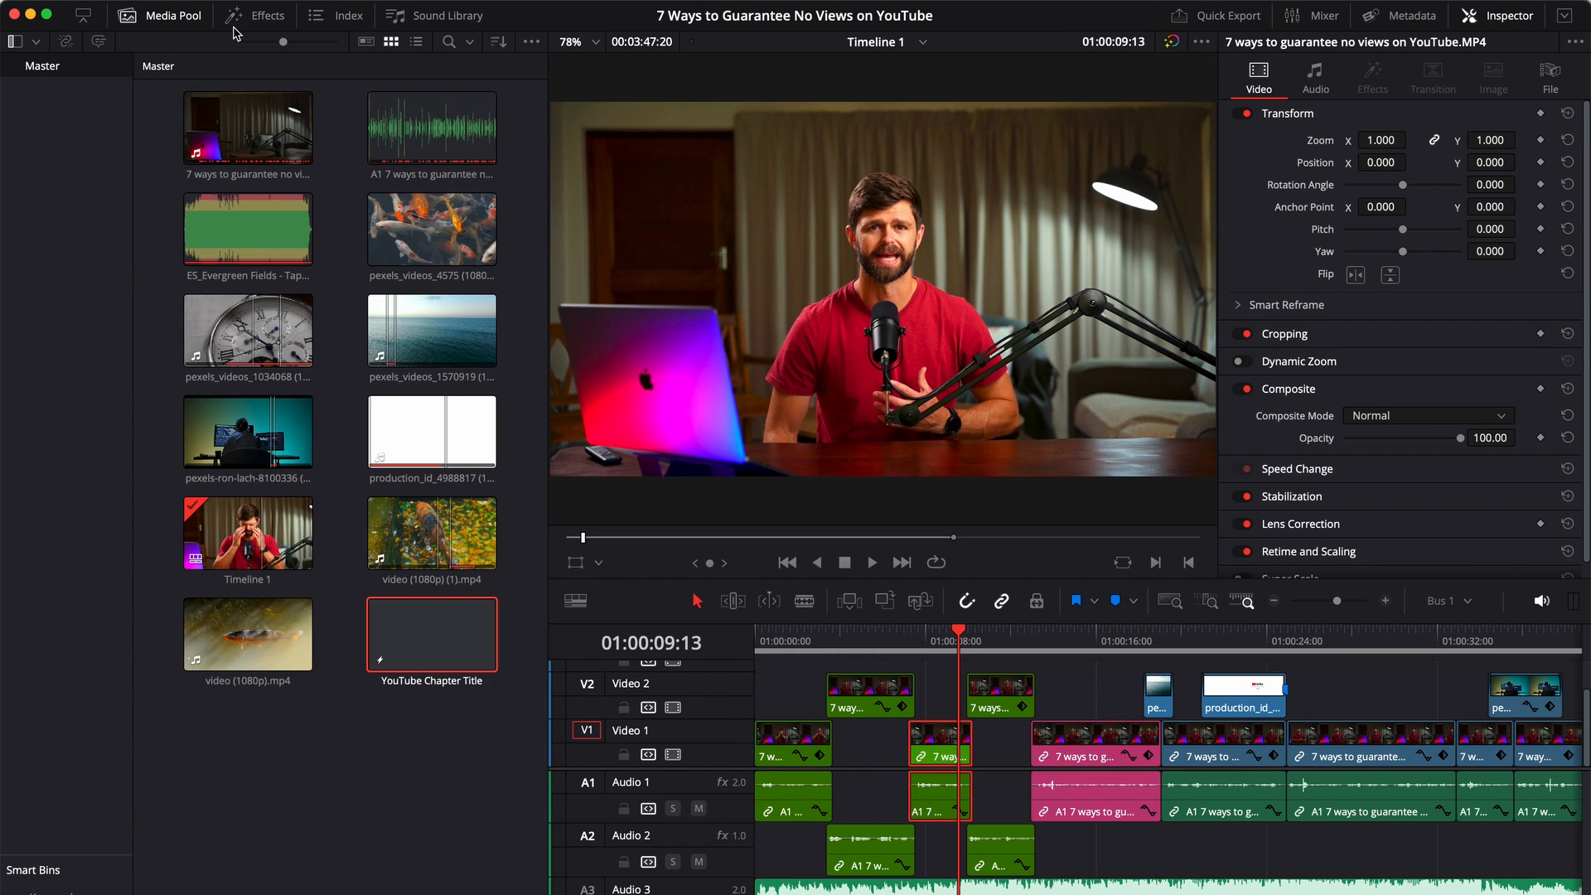
Add the YouTube Chapter Titles title on a new Video 3 track above the first Video 2 clip, and move the playhead to 01:00:05:02
{"action": "left_click", "coordinate": [260, 21]}
{"action": "left_click", "coordinate": [172, 17]}
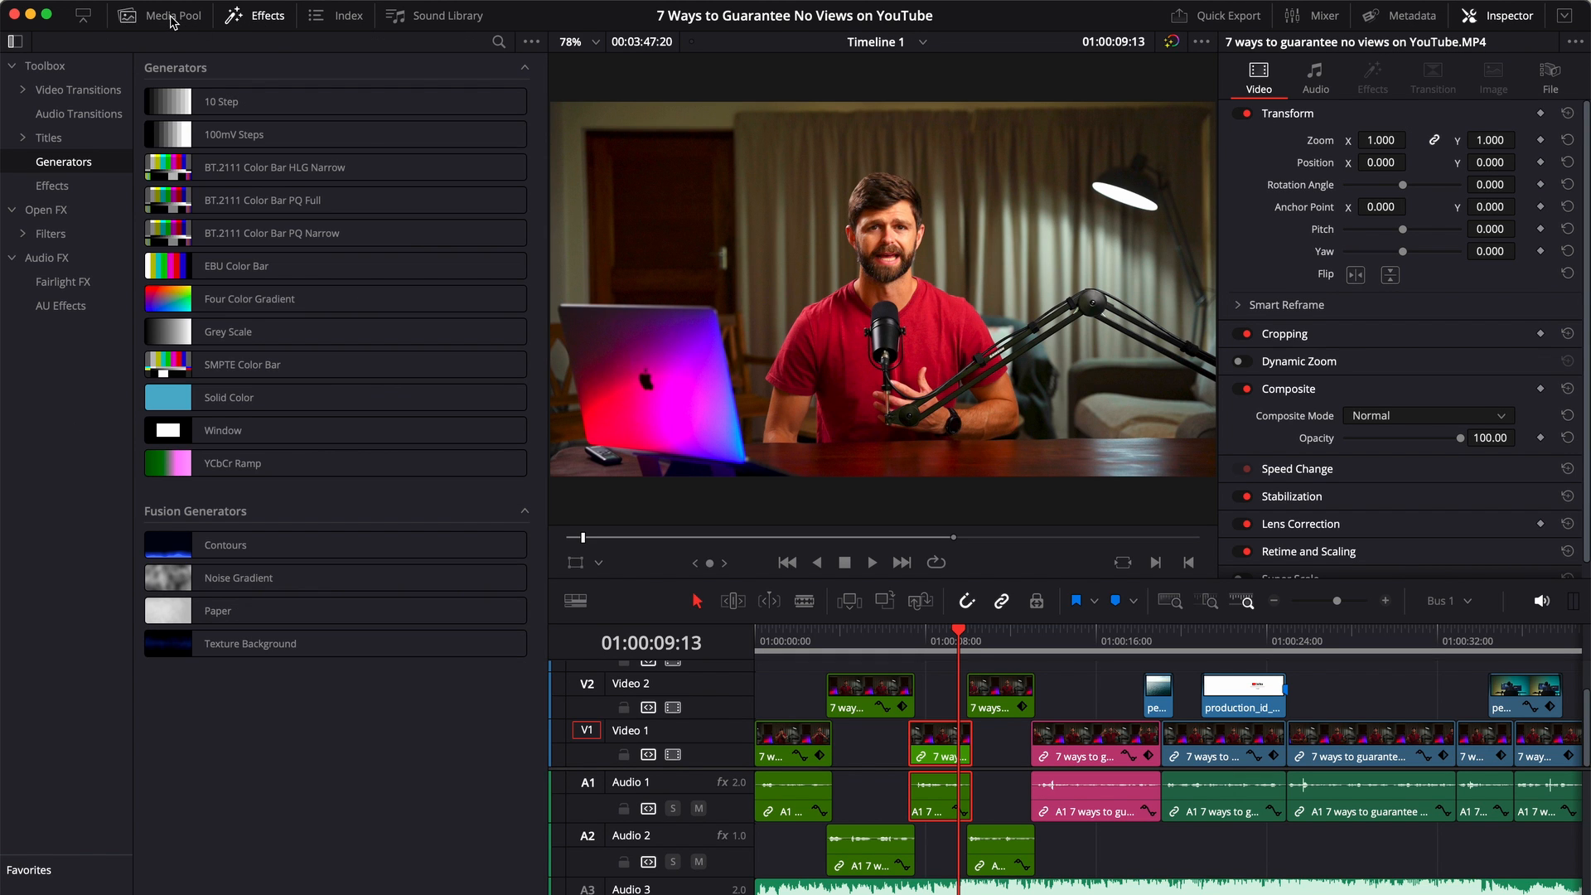
{"action": "left_click", "coordinate": [50, 139]}
{"action": "scroll", "coordinate": [440, 513], "scroll_direction": "down", "scroll_amount": 15}
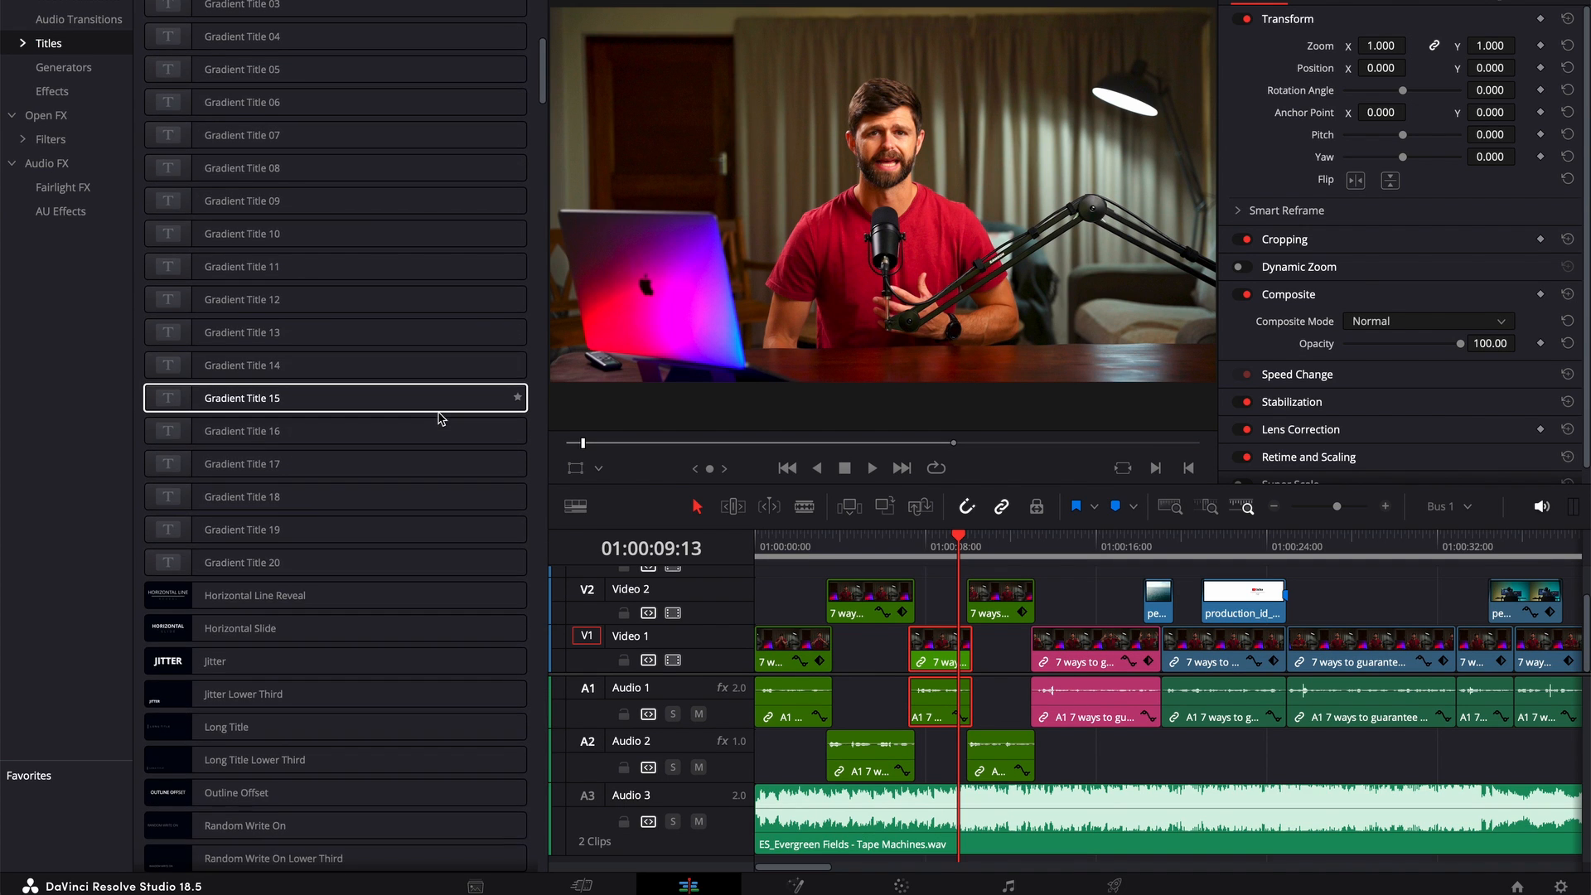
{"action": "scroll", "coordinate": [439, 417], "scroll_direction": "down", "scroll_amount": 15}
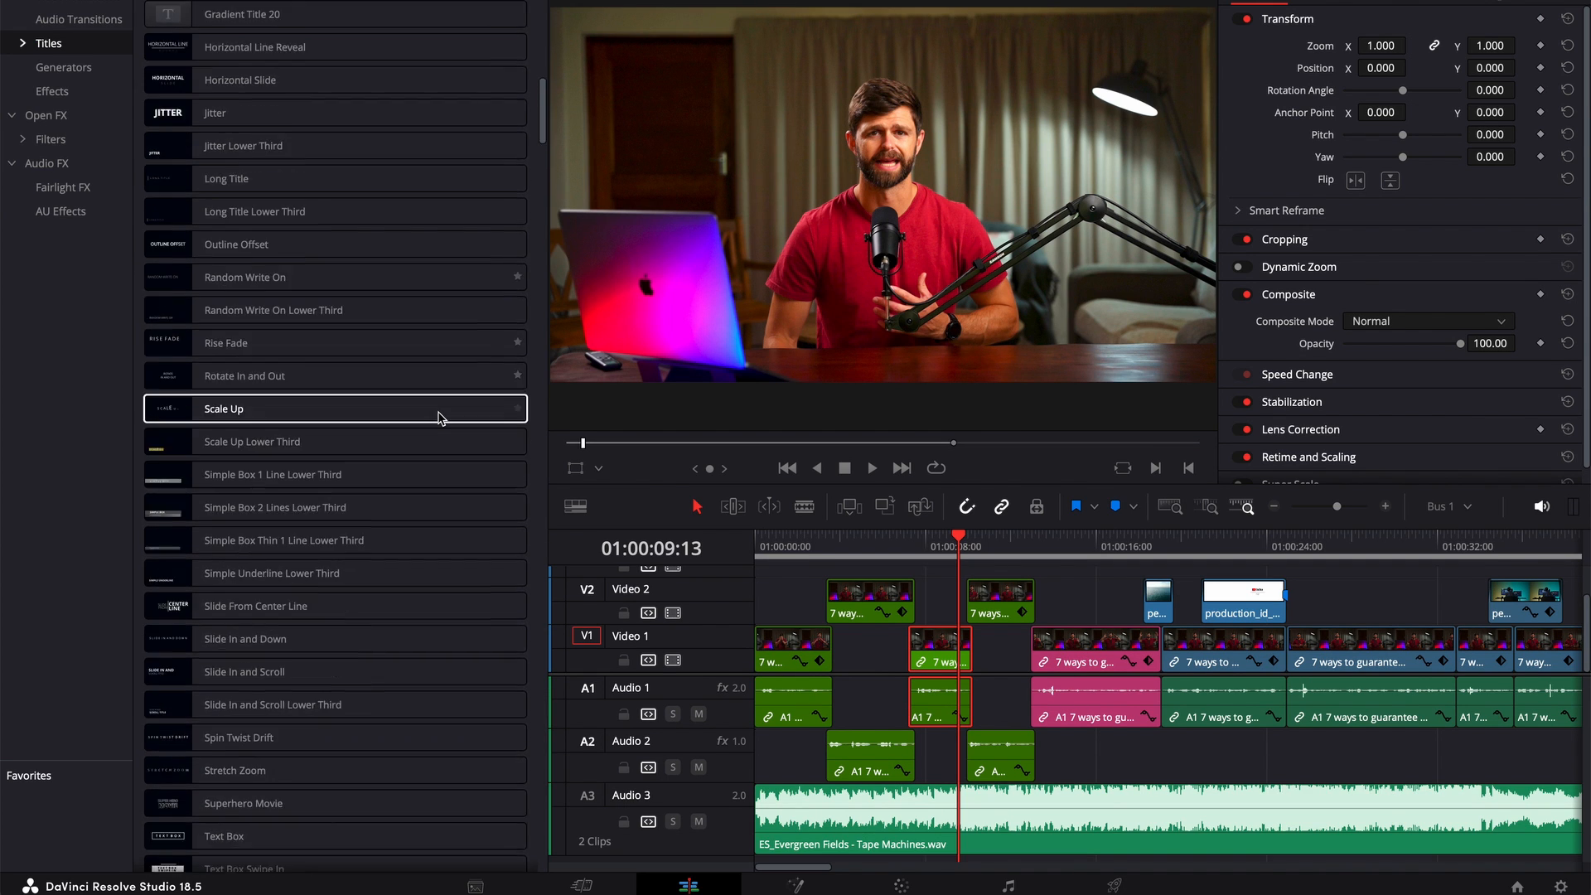
{"action": "scroll", "coordinate": [439, 417], "scroll_direction": "down", "scroll_amount": 18}
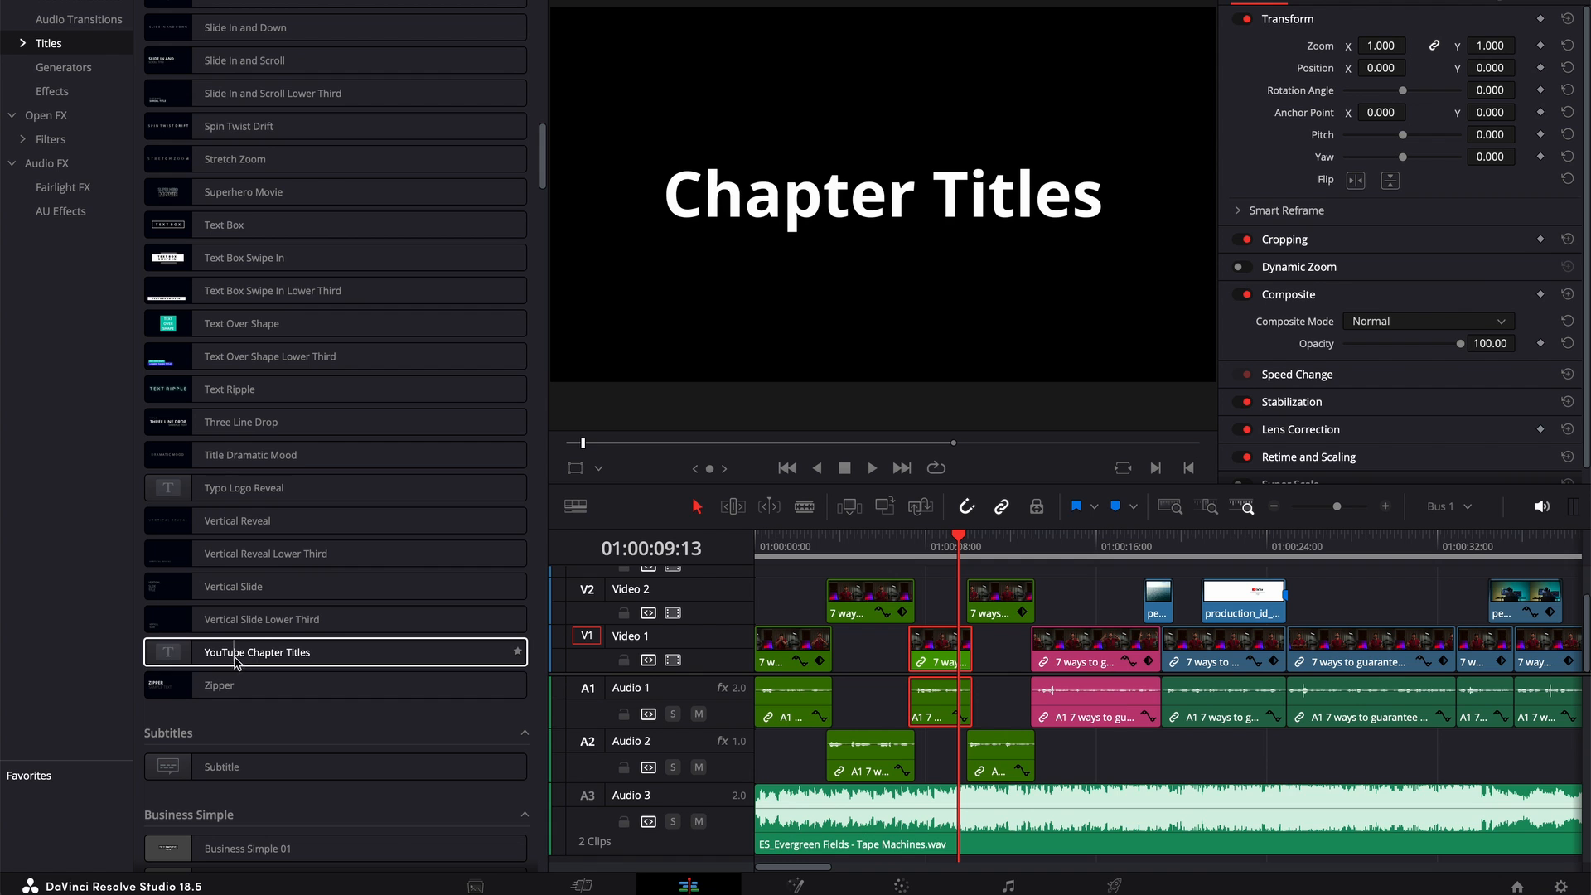
{"action": "left_click_drag", "start_coordinate": [236, 659], "coordinate": [836, 595]}
{"action": "left_click", "coordinate": [864, 545]}
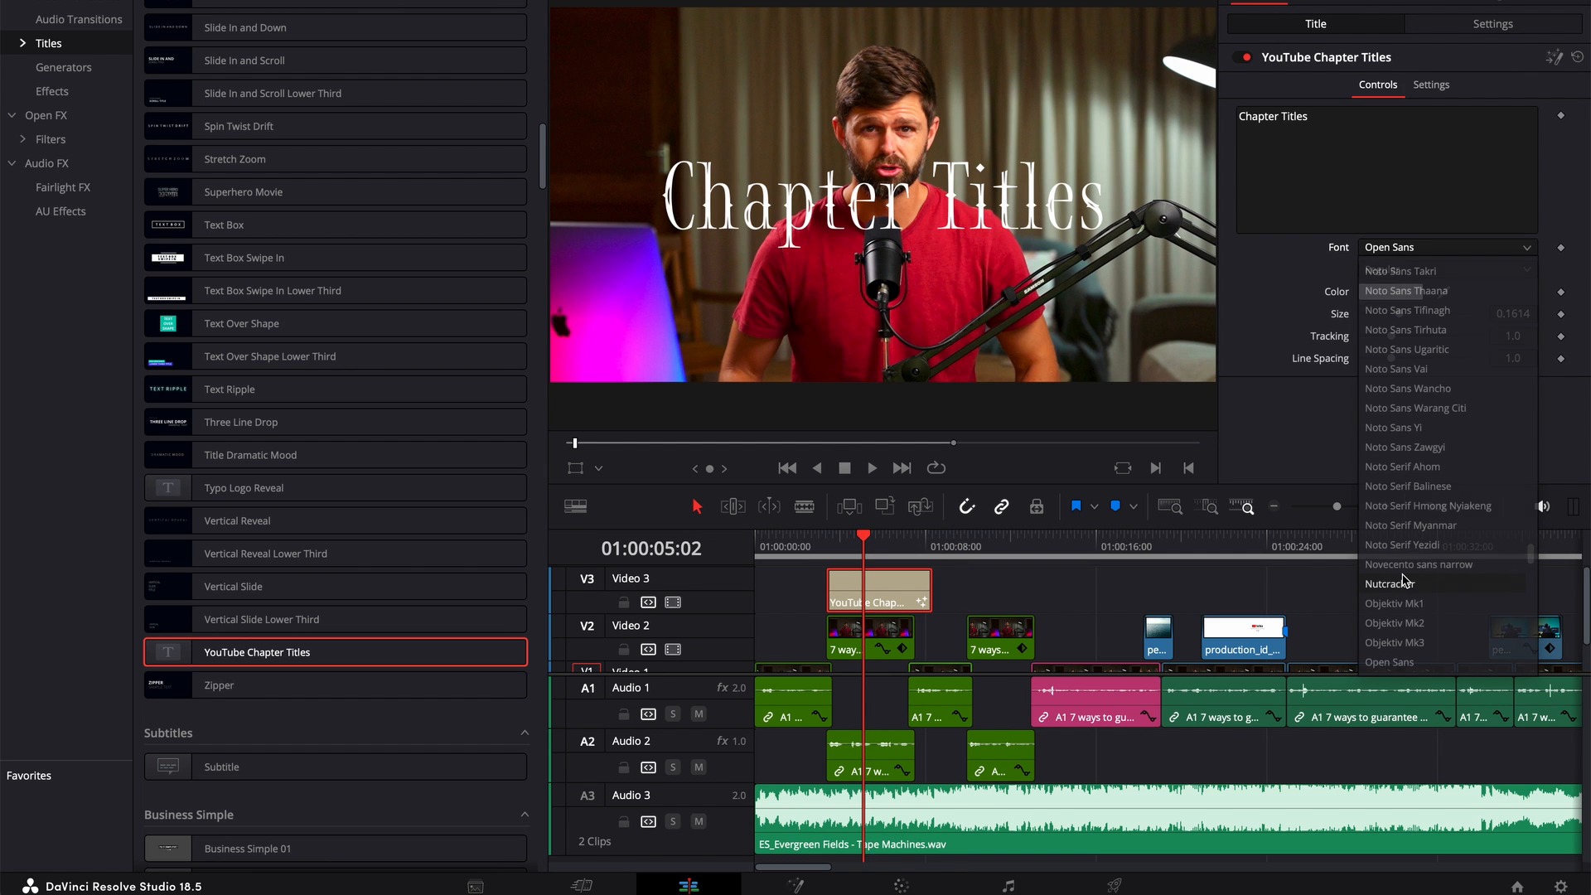
Set the chapter title's font to Nutcracker, its size to 0.2087 and its line spacing to 1.071
{"action": "left_click", "coordinate": [1407, 583]}
{"action": "left_click_drag", "start_coordinate": [1400, 315], "coordinate": [1393, 363]}
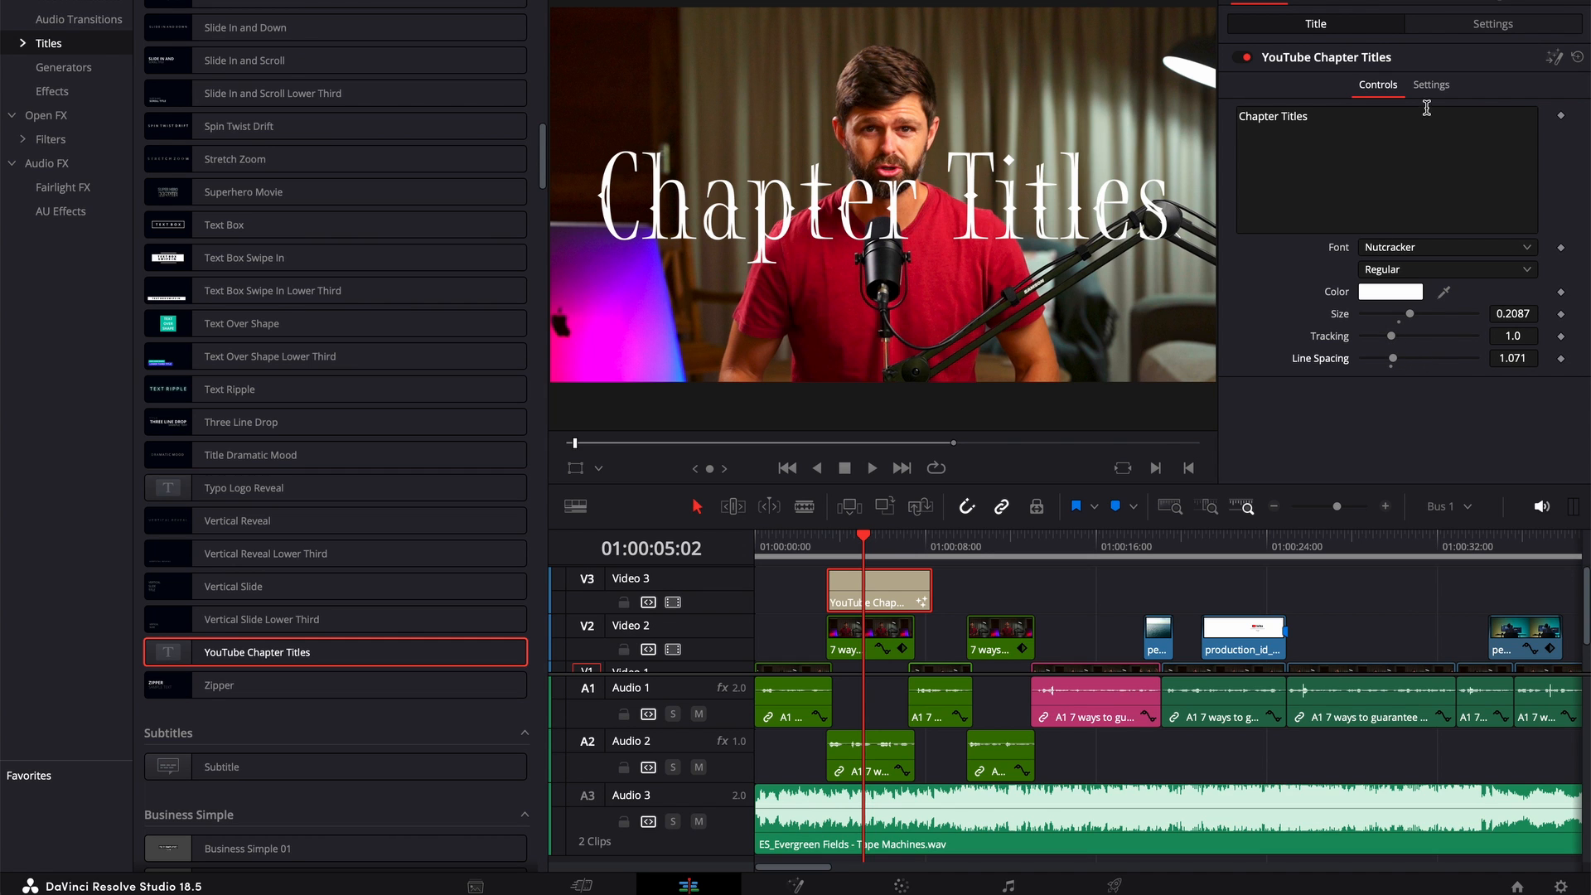
{"action": "left_click", "coordinate": [1522, 271]}
{"action": "left_click", "coordinate": [1515, 270]}
Change the chapter title's font to Objektiv Mk3 in the Light style and set its size to 0.1457
{"action": "left_click", "coordinate": [1524, 248]}
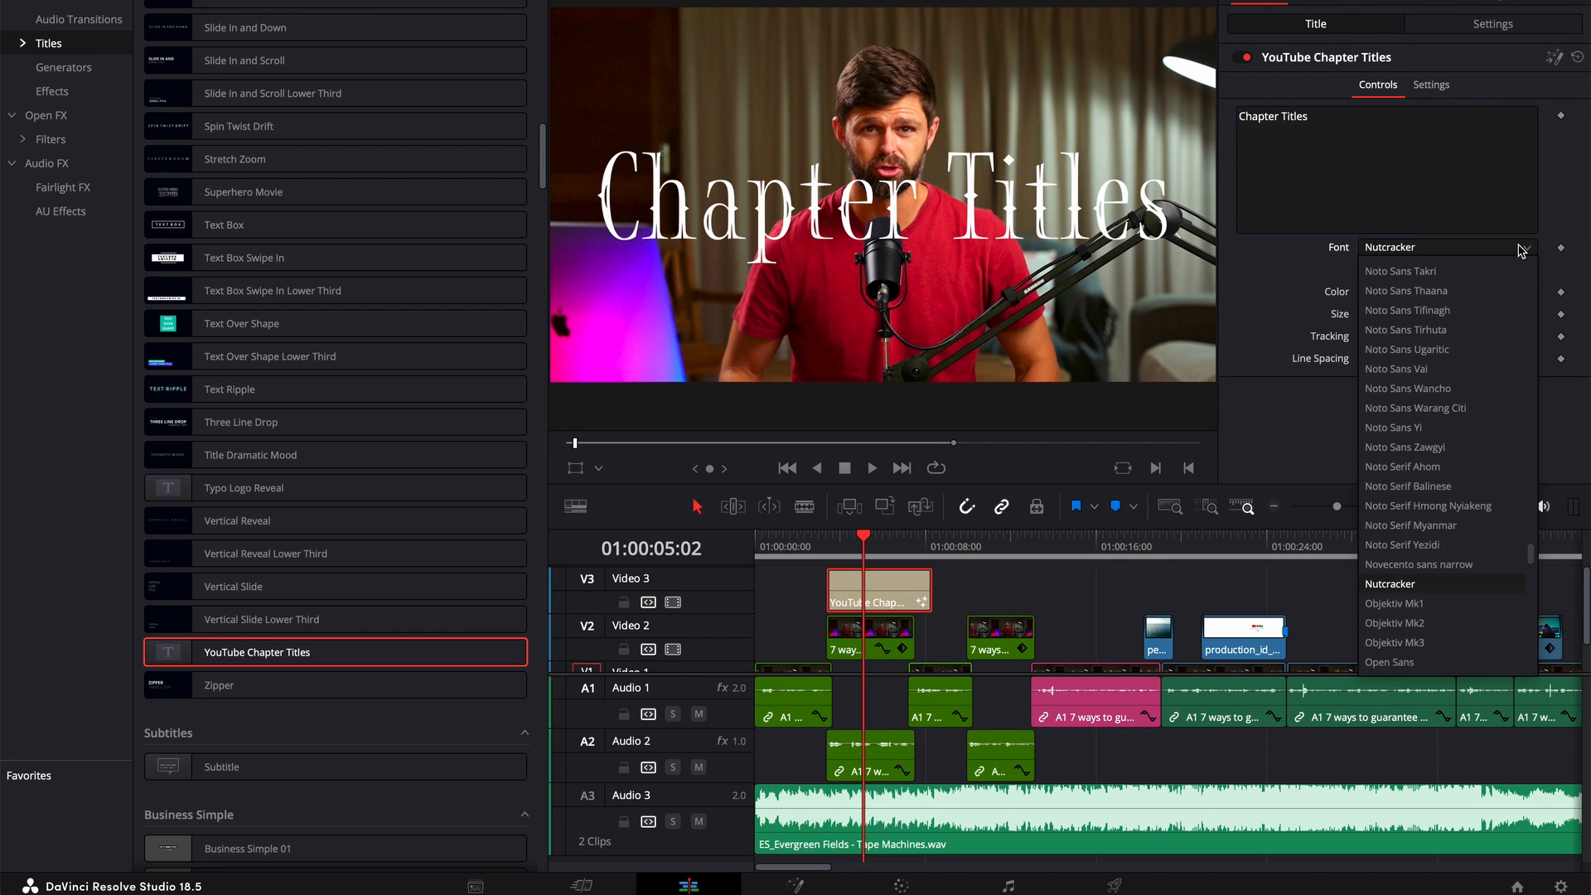
{"action": "left_click", "coordinate": [1407, 645]}
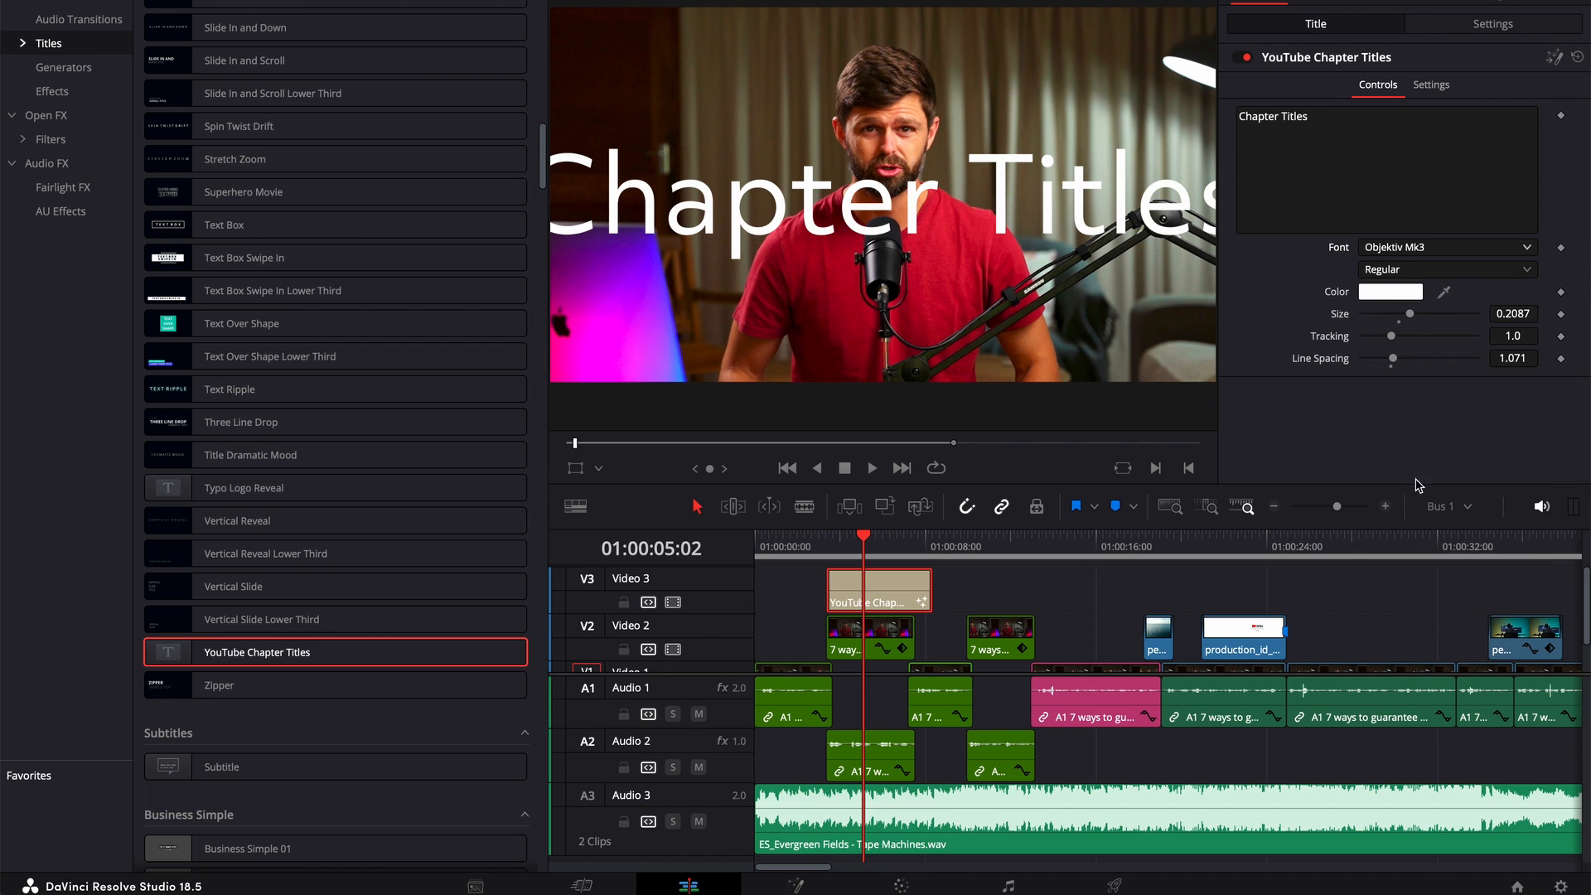
{"action": "left_click", "coordinate": [1470, 271]}
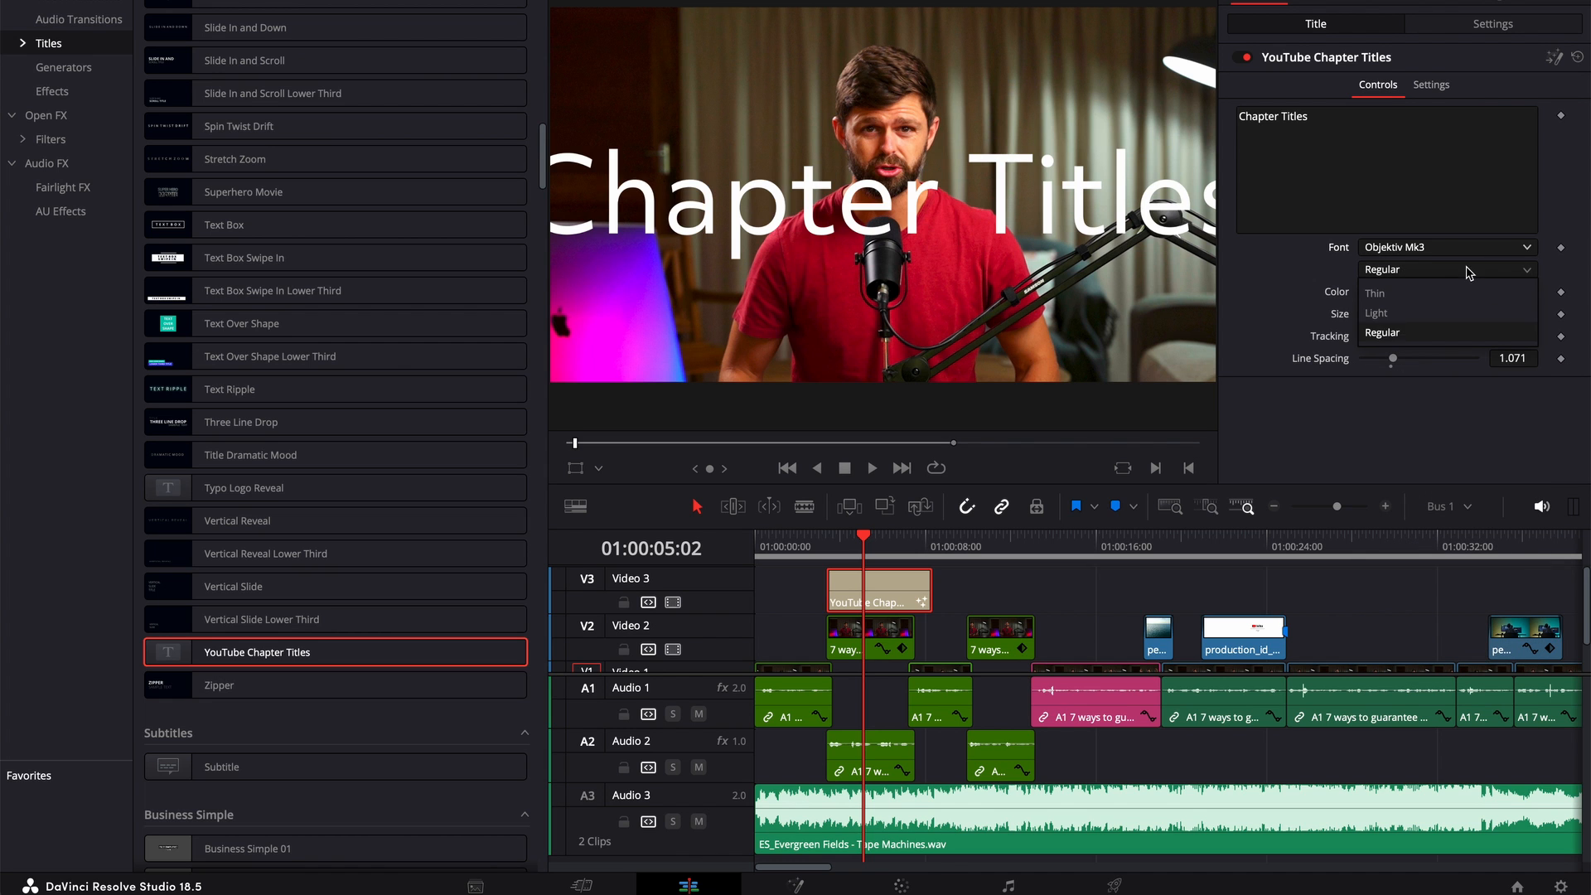
{"action": "left_click", "coordinate": [1412, 312]}
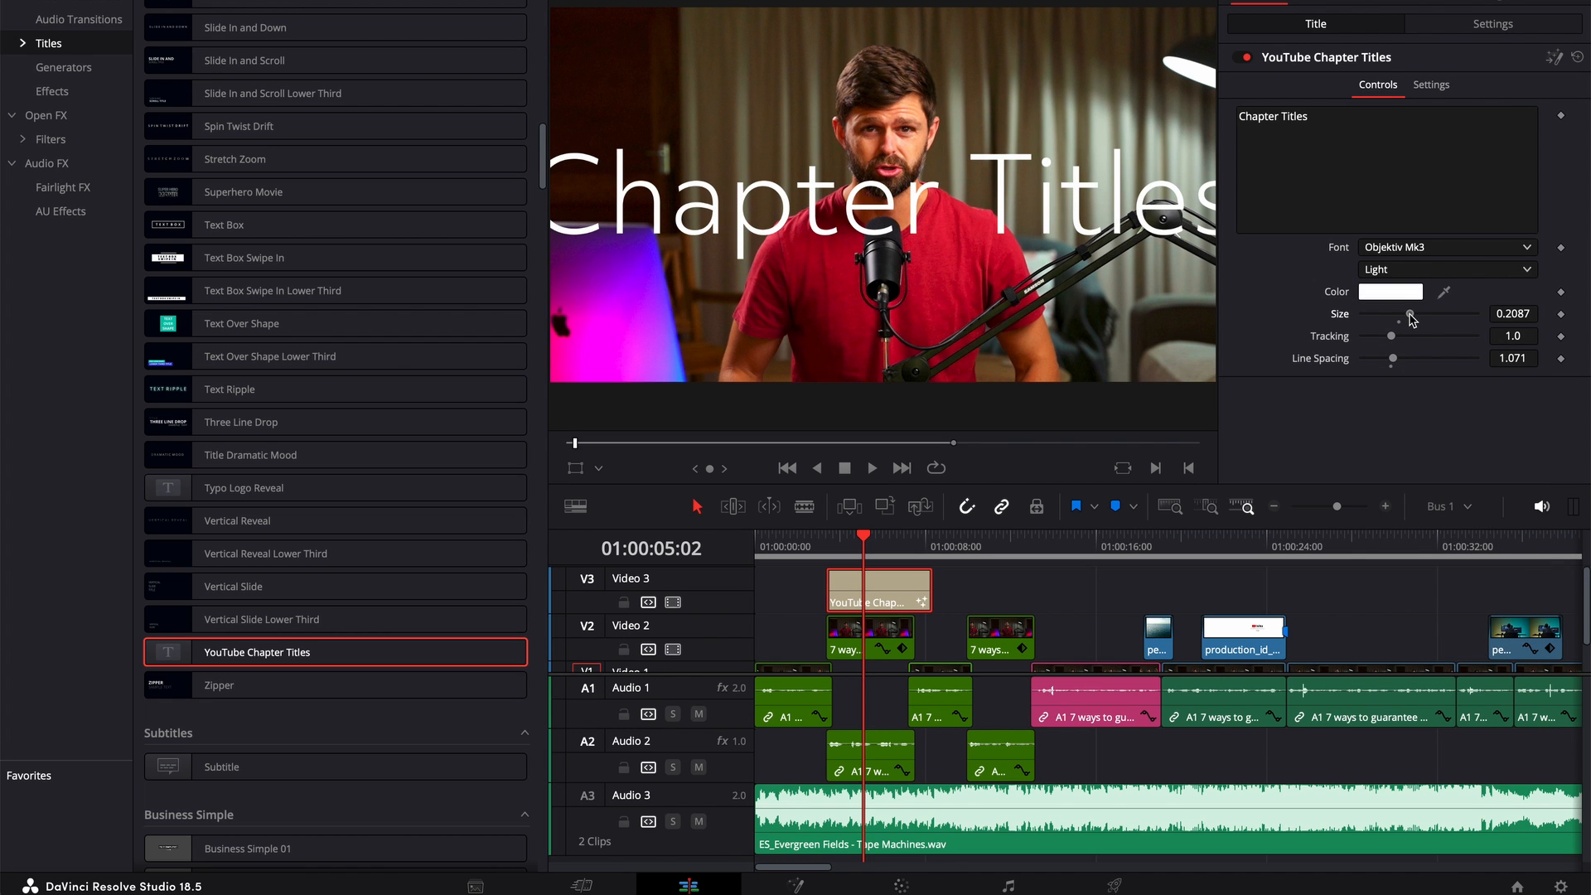
{"action": "left_click_drag", "start_coordinate": [1411, 315], "coordinate": [1398, 318]}
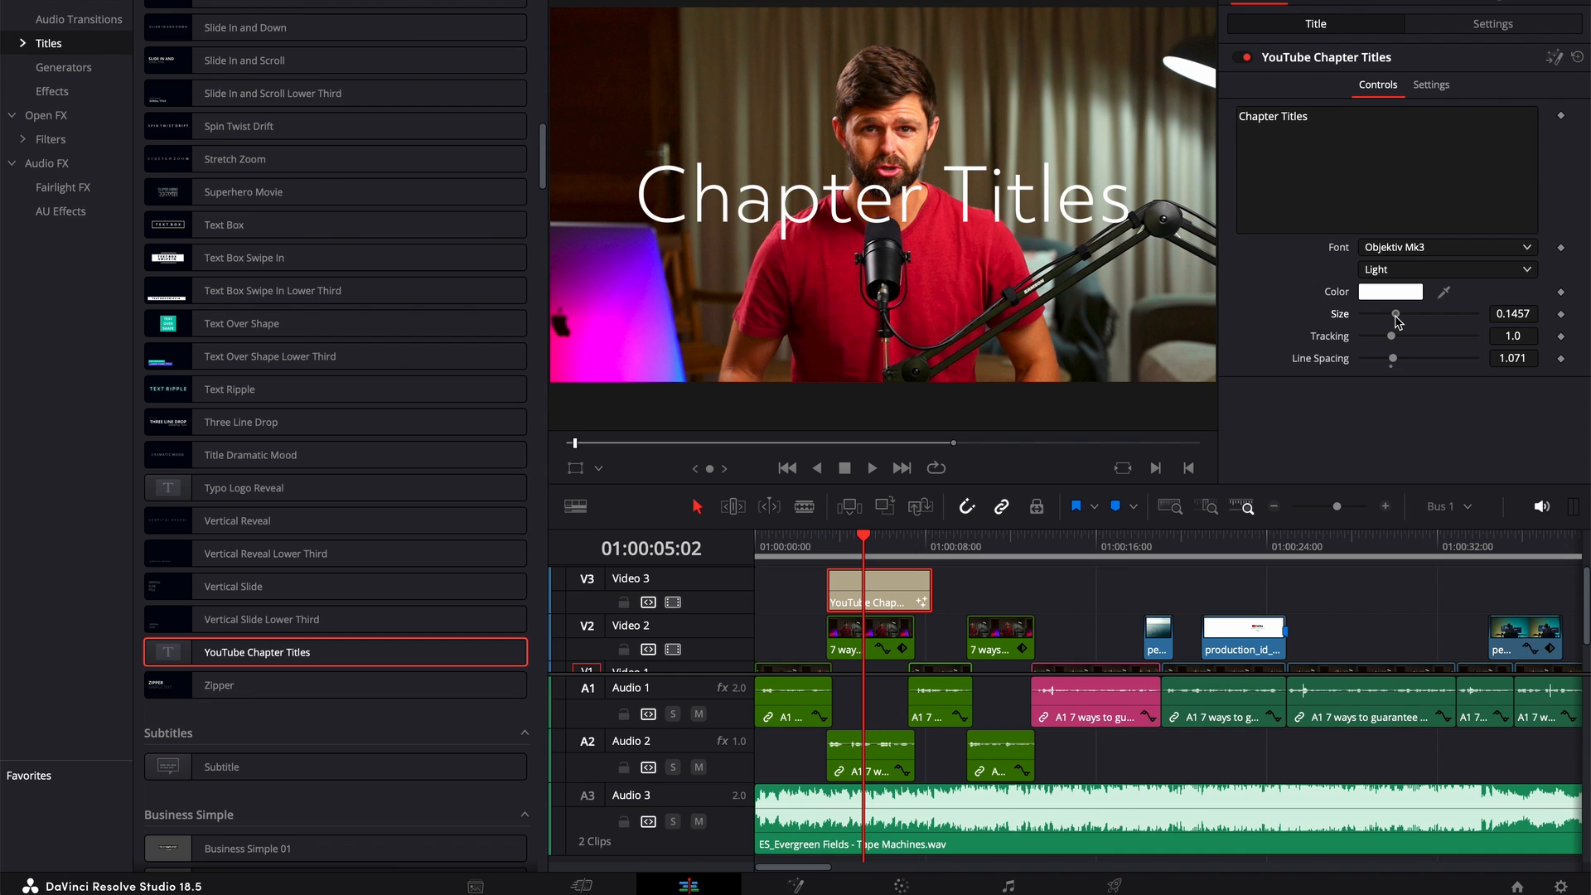